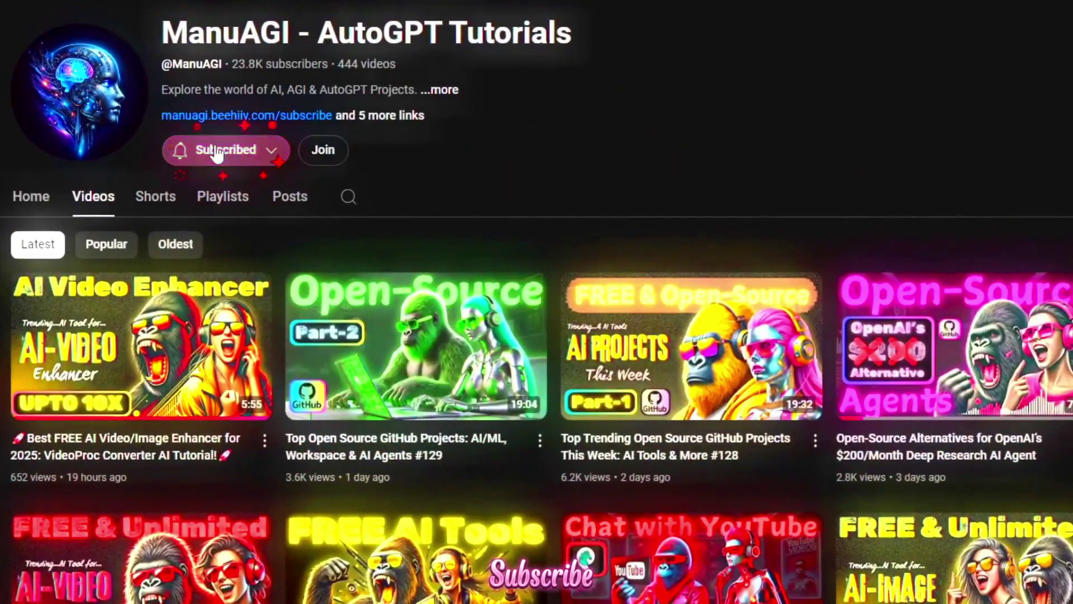
Set the AutoGPT tutorials channel's notification bell to All.
click(270, 153)
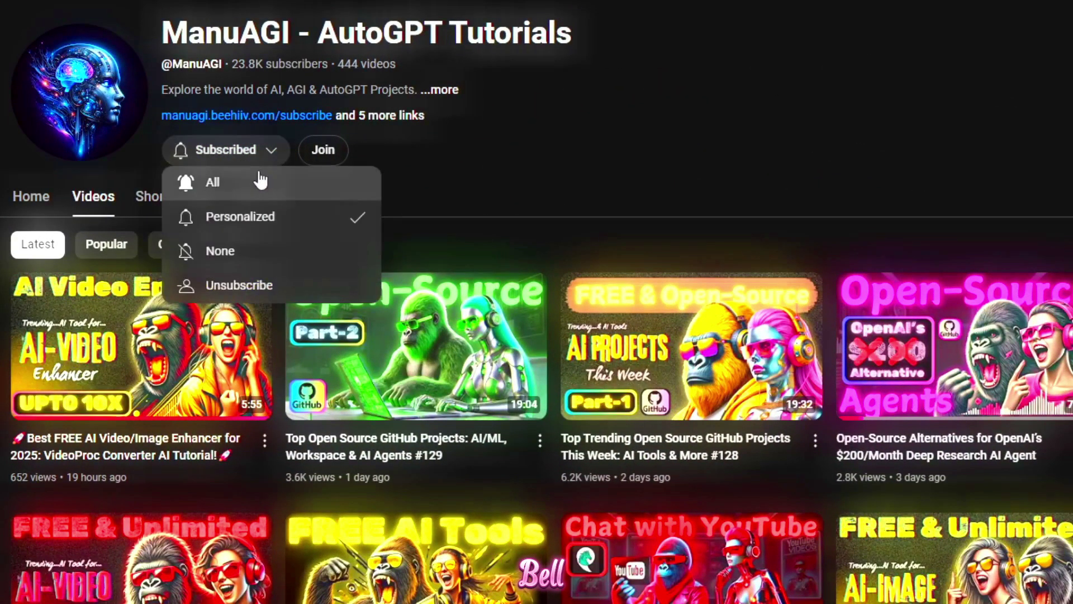
click(239, 187)
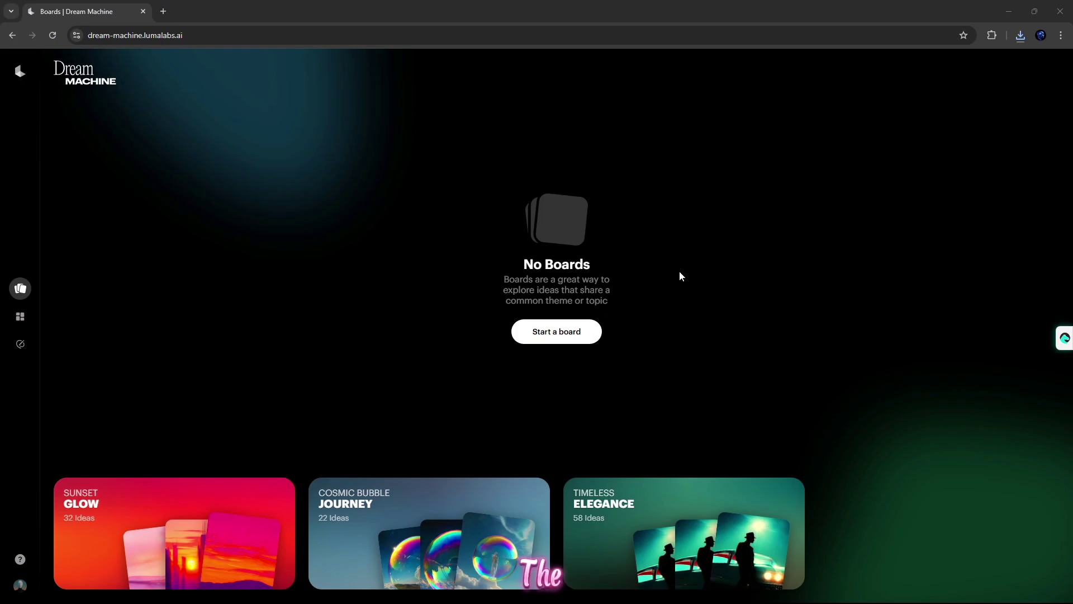
Open the Ideas gallery and filter it to Videos only.
click(20, 318)
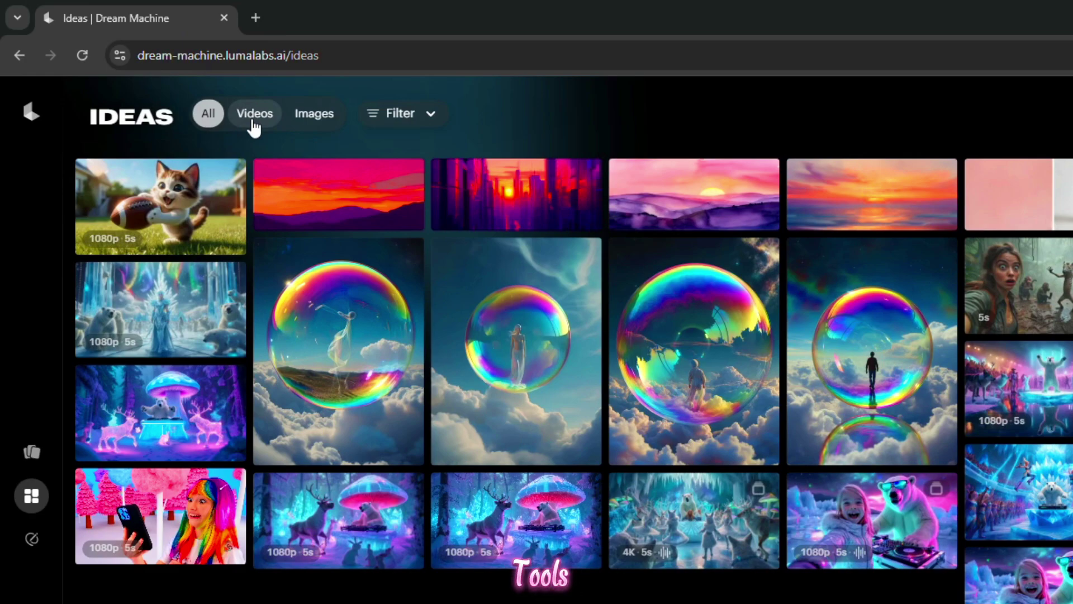
click(256, 121)
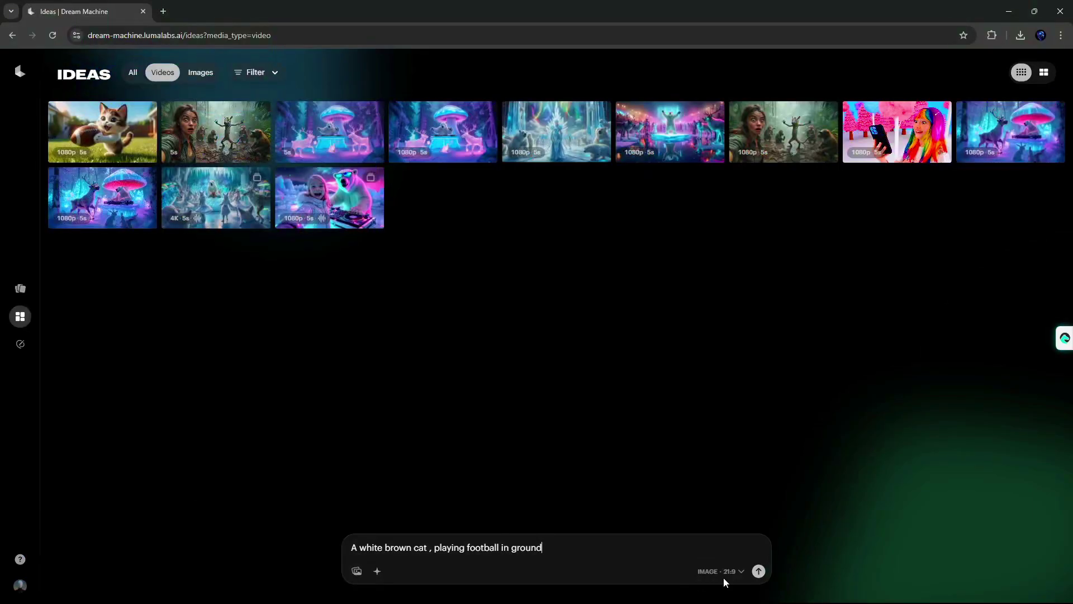
Generate the cat-football prompt as a 5-second, 1080p, 16:9 video.
click(729, 571)
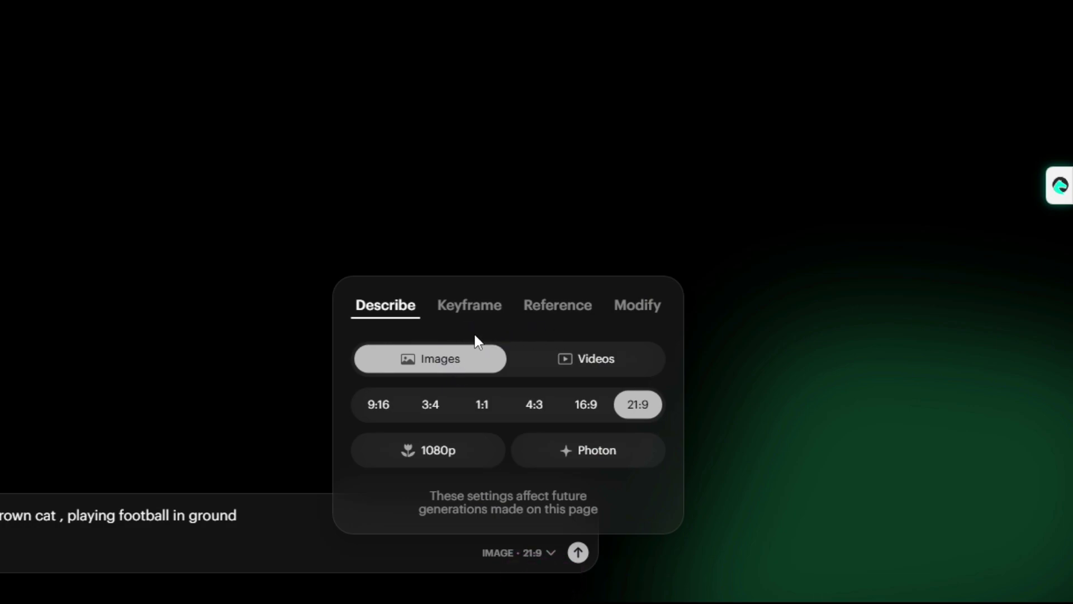
click(560, 365)
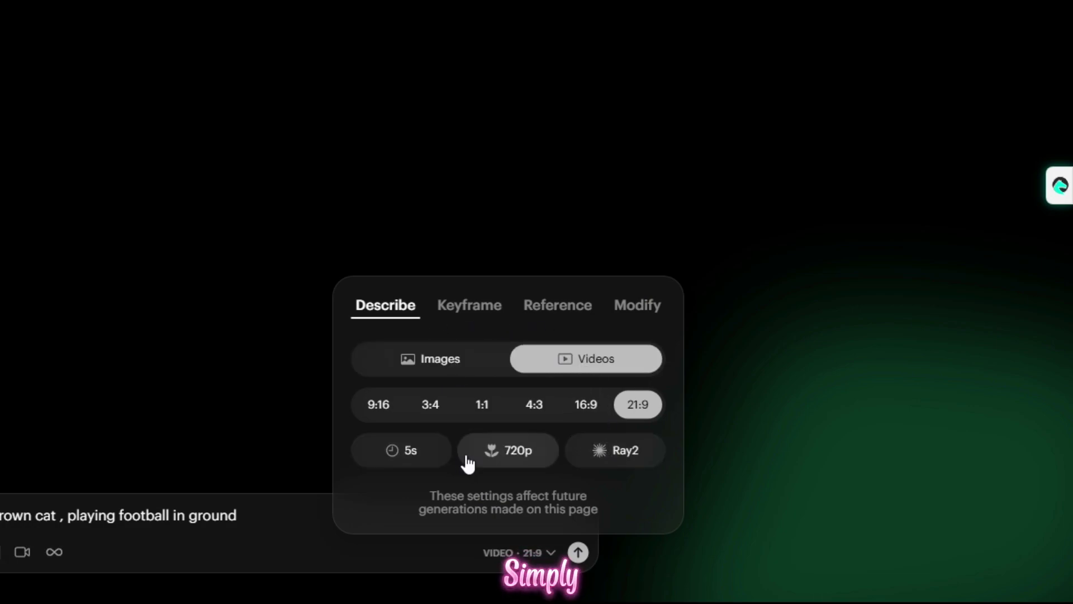
click(428, 452)
click(399, 518)
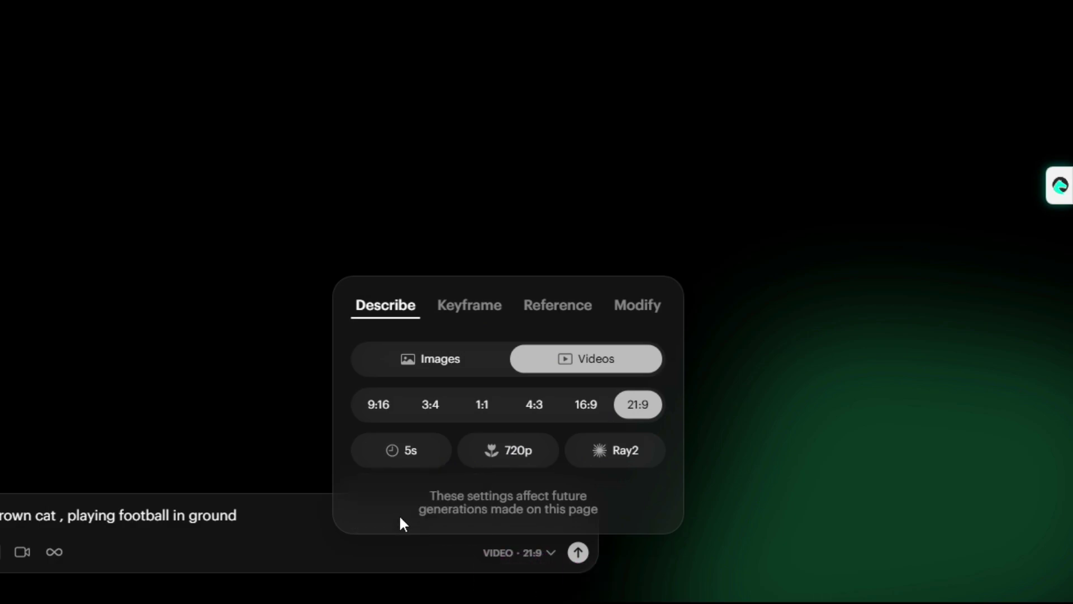
click(496, 457)
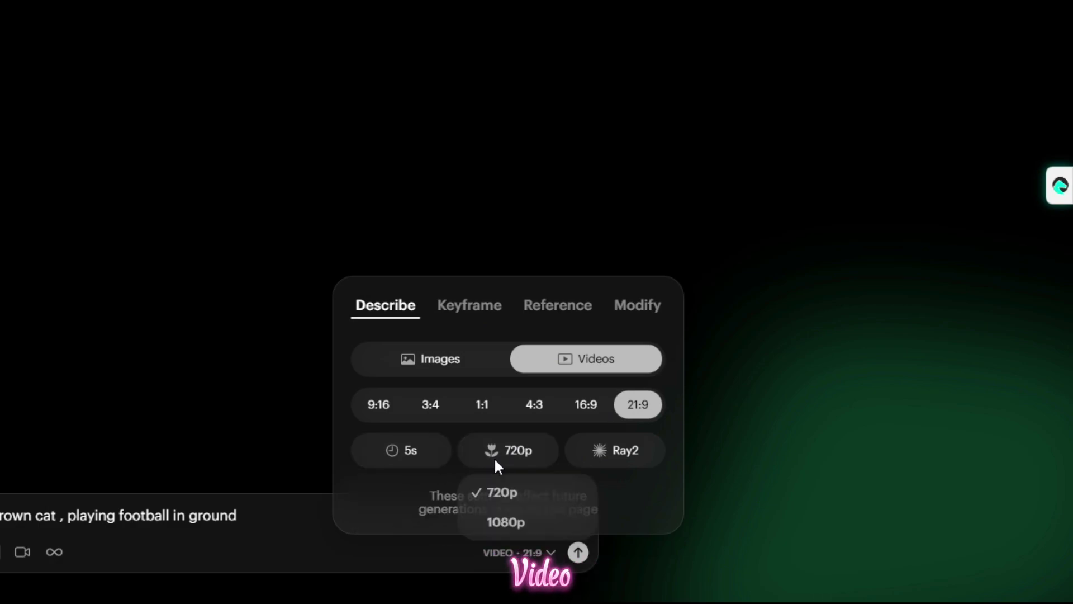
click(503, 523)
click(586, 407)
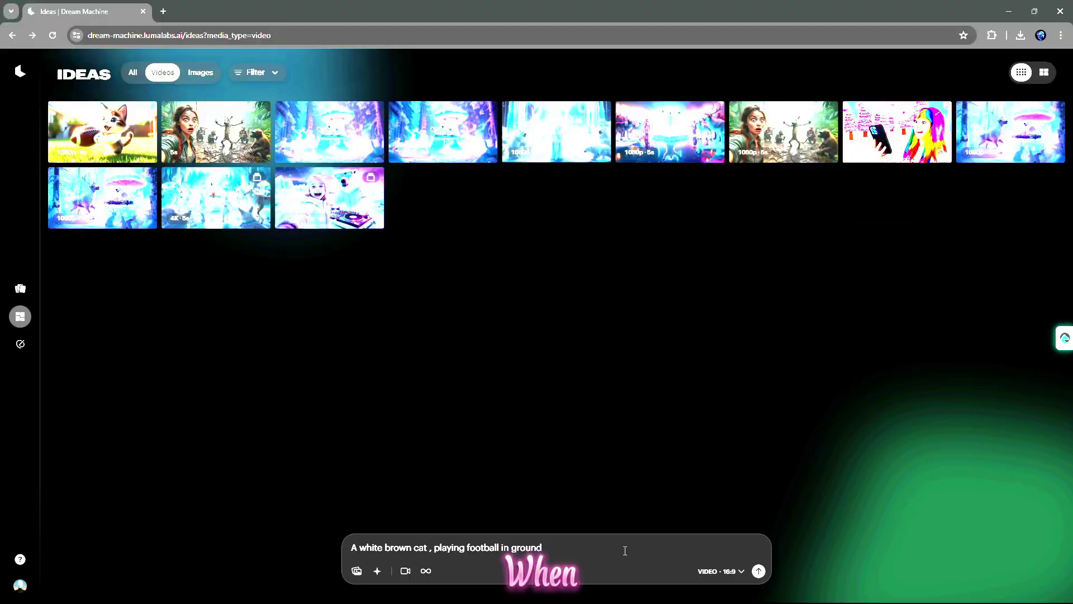
key(Return)
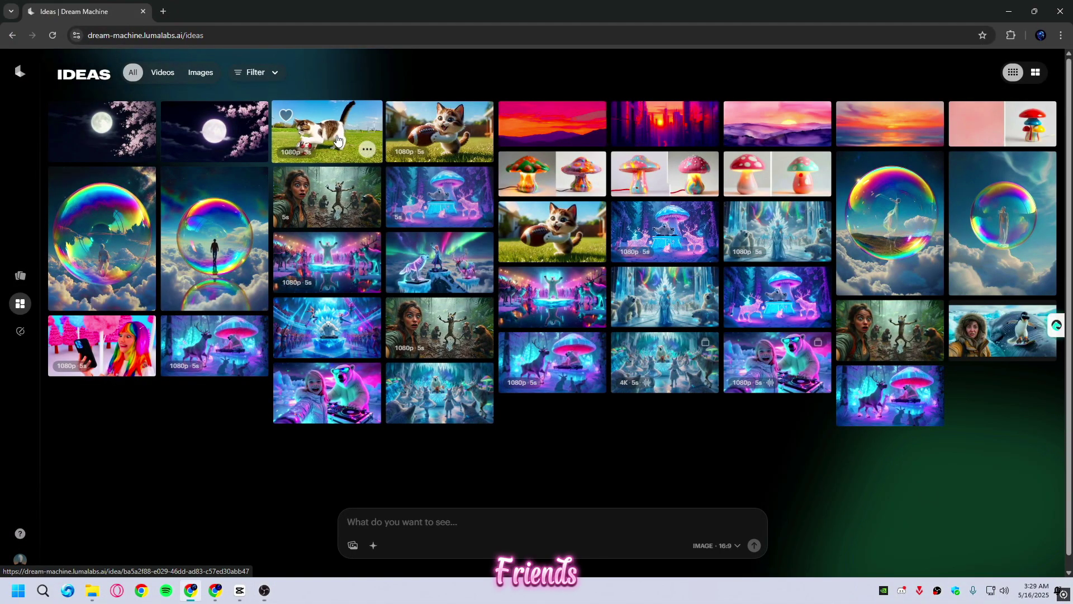
click(342, 137)
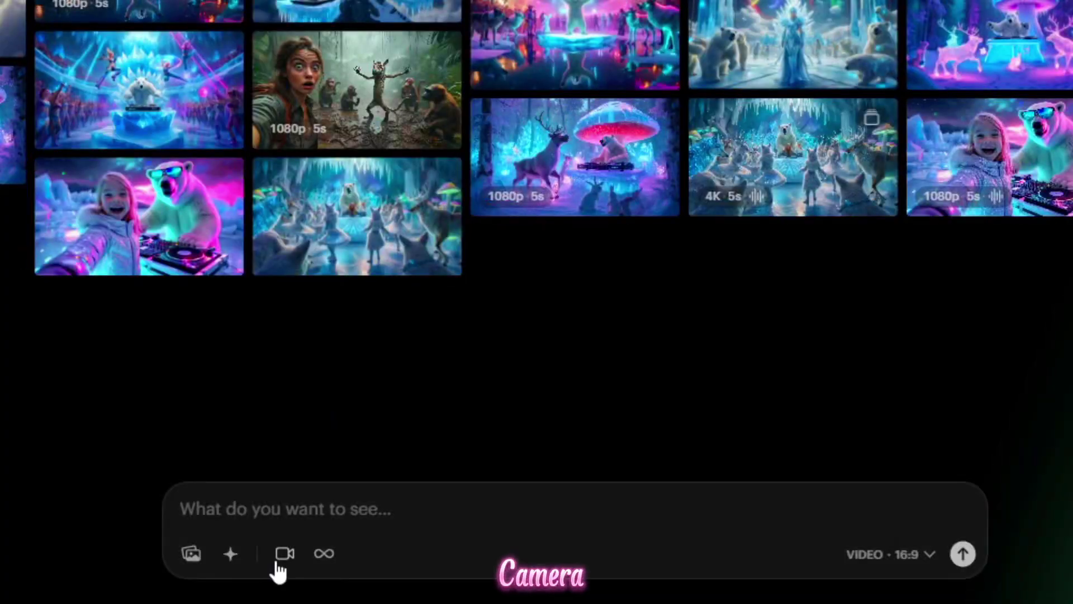
Browse the camera preset tabs and apply the Pedestal Down motion.
click(284, 555)
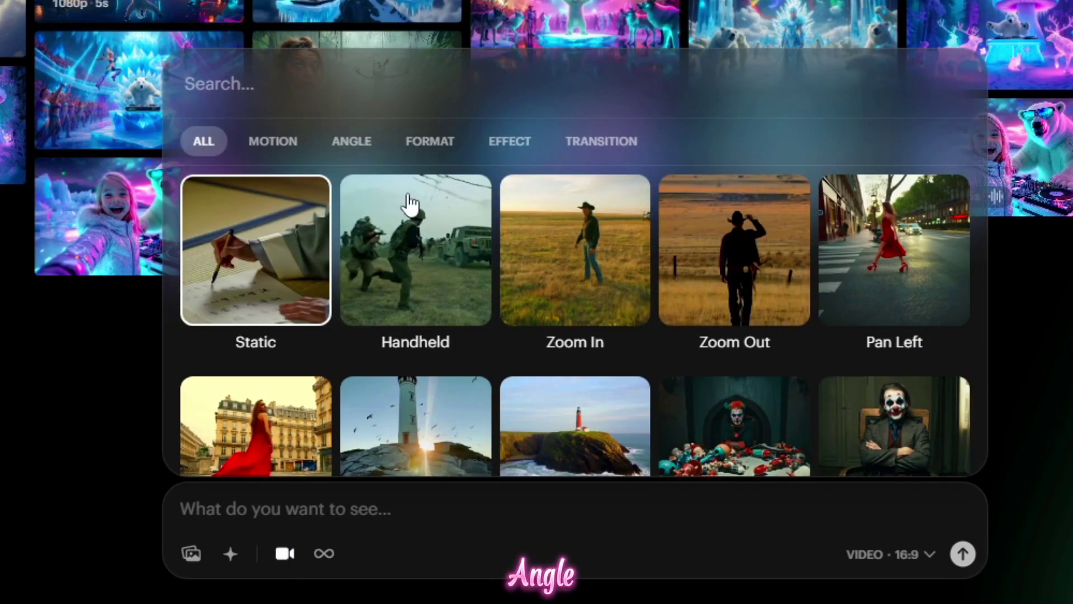
click(273, 141)
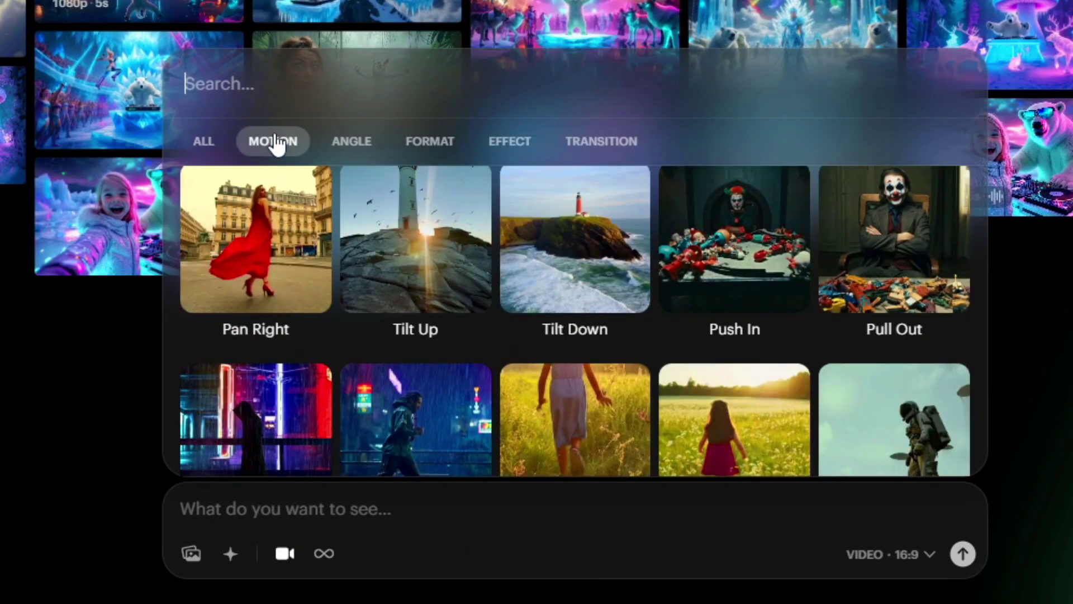
click(344, 144)
click(429, 159)
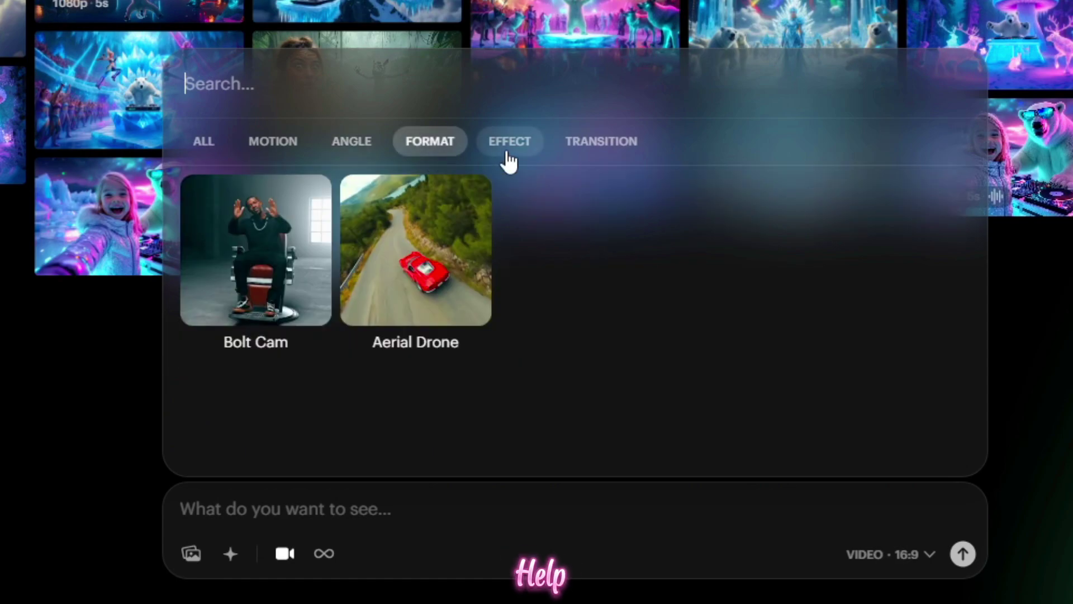
click(510, 159)
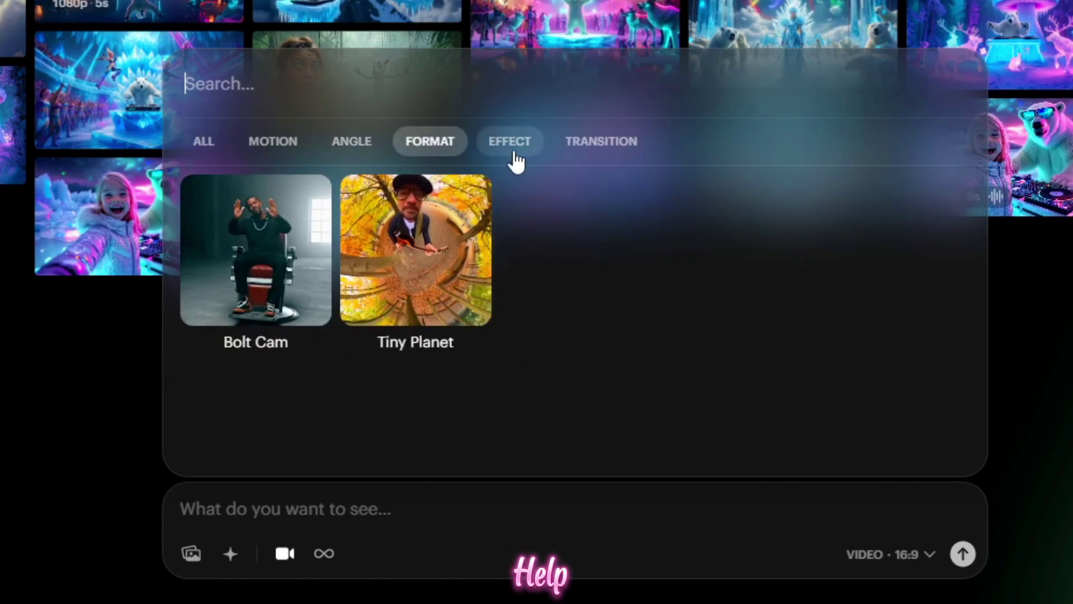
click(620, 161)
click(241, 141)
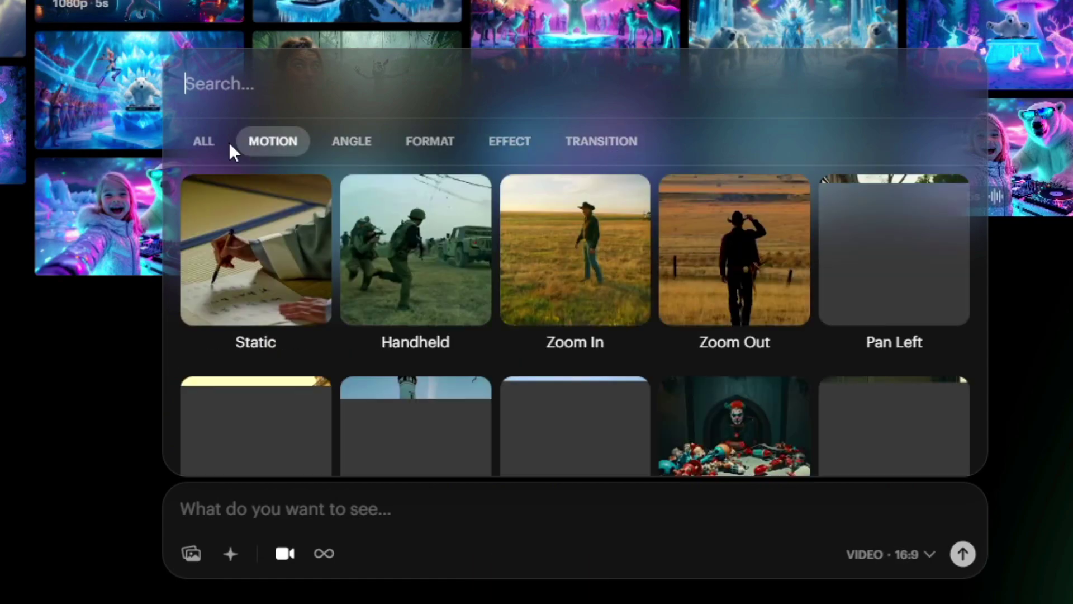
scroll(722, 357, down, 5)
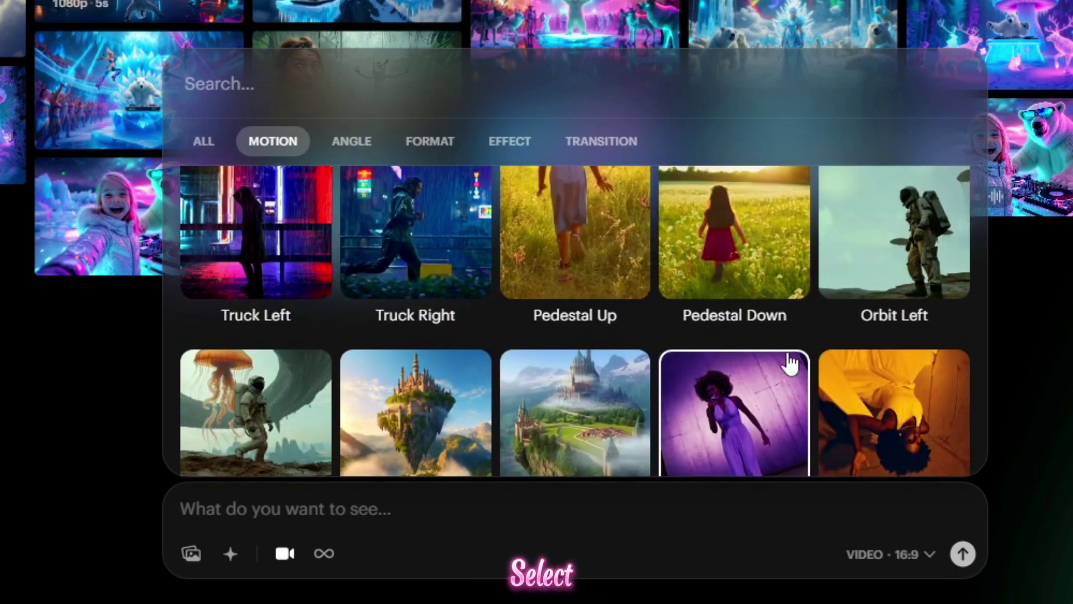
scroll(738, 374, up, 2)
click(694, 355)
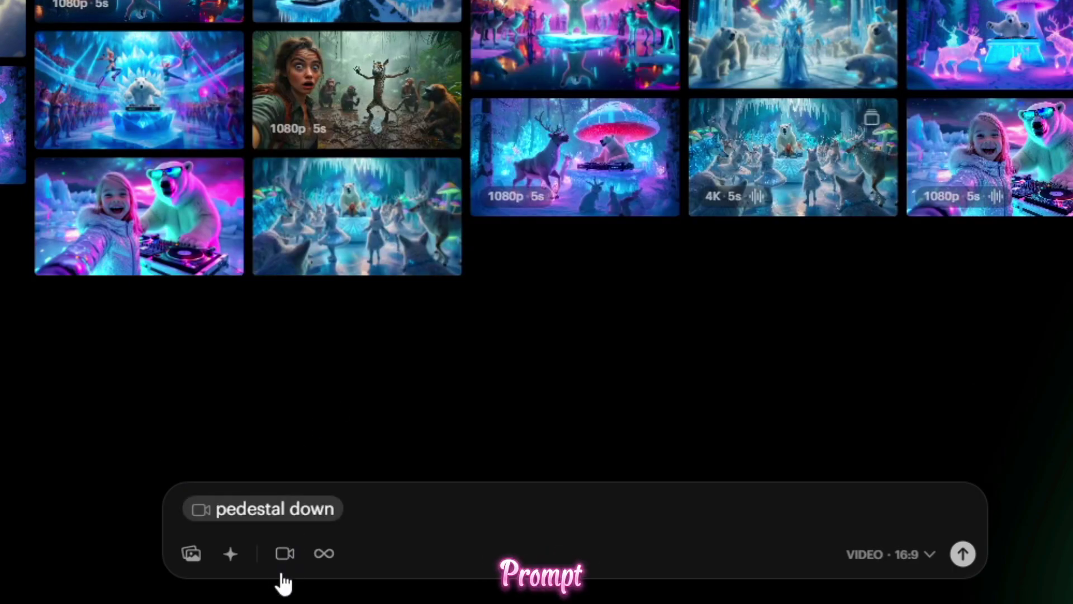
text(a mustang driffting in roads)
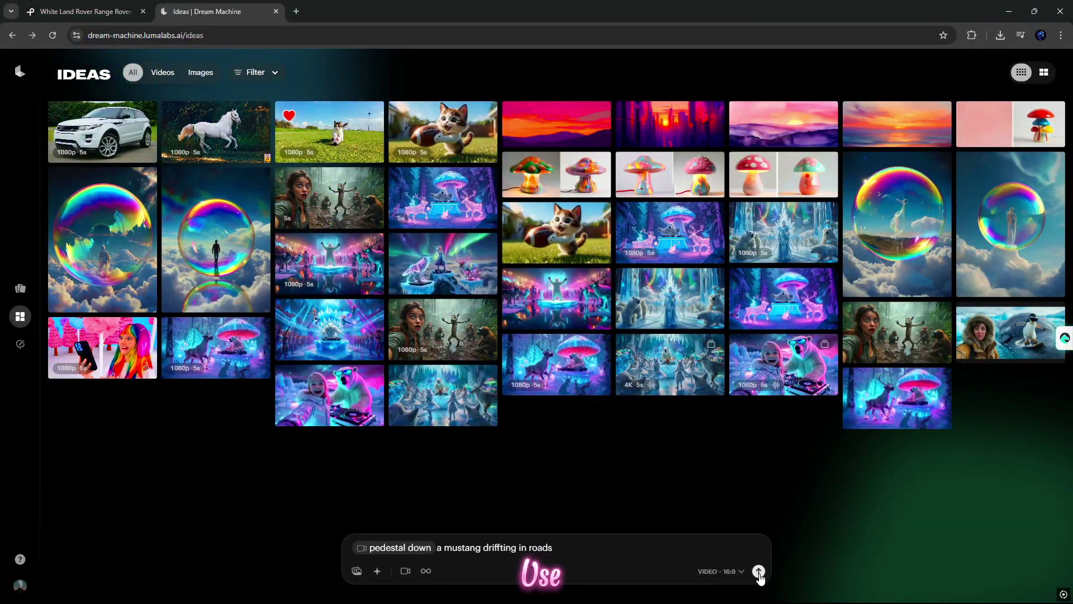
Submit the mustang drifting prompt and open the finished red car video.
click(759, 572)
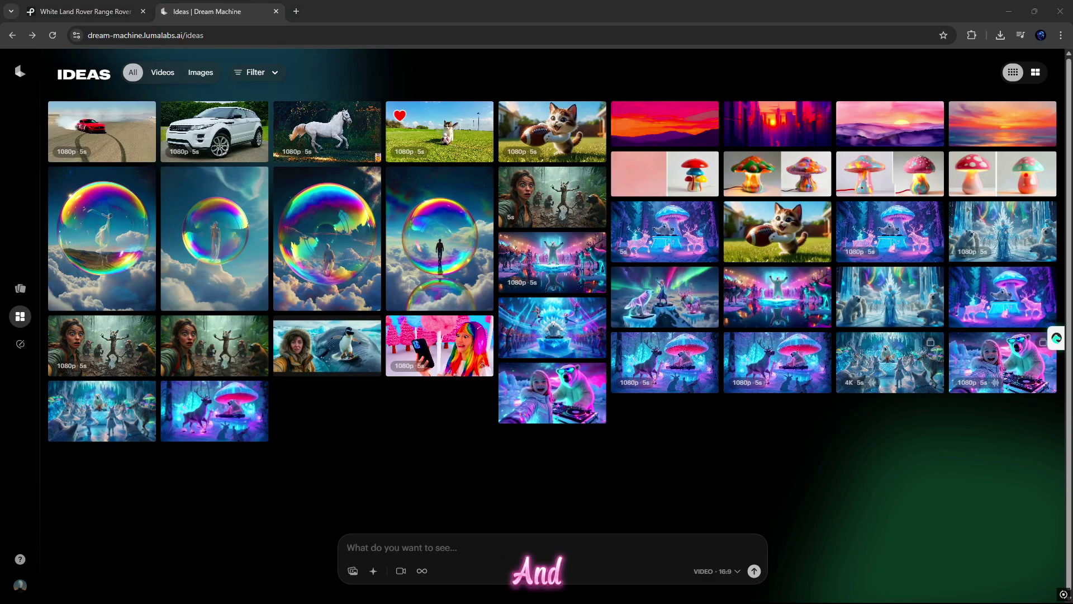
click(118, 129)
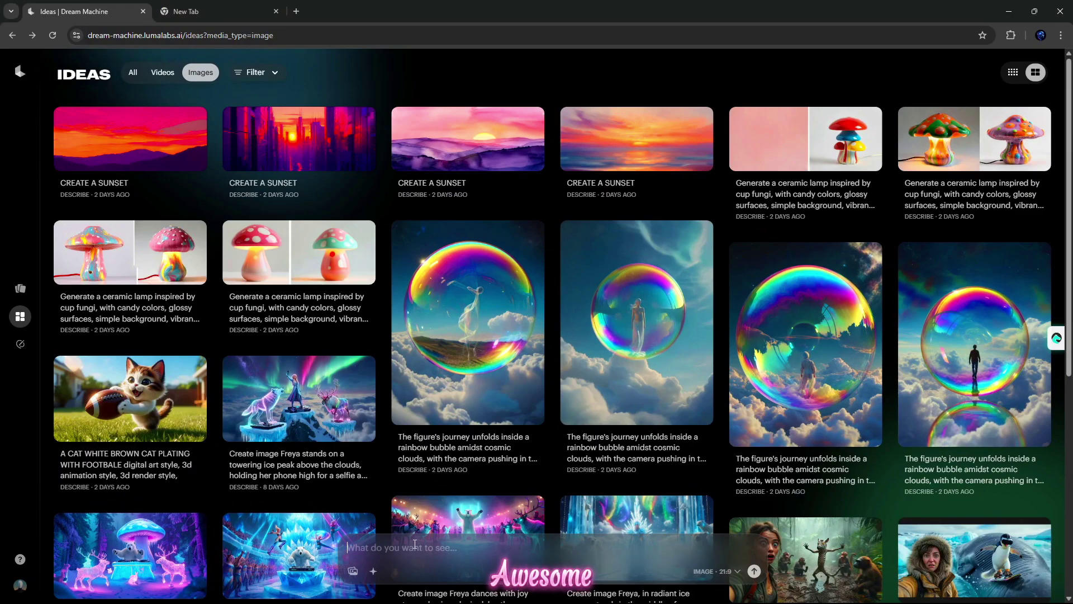
Set image generation to 16:9 at 1080p.
click(723, 573)
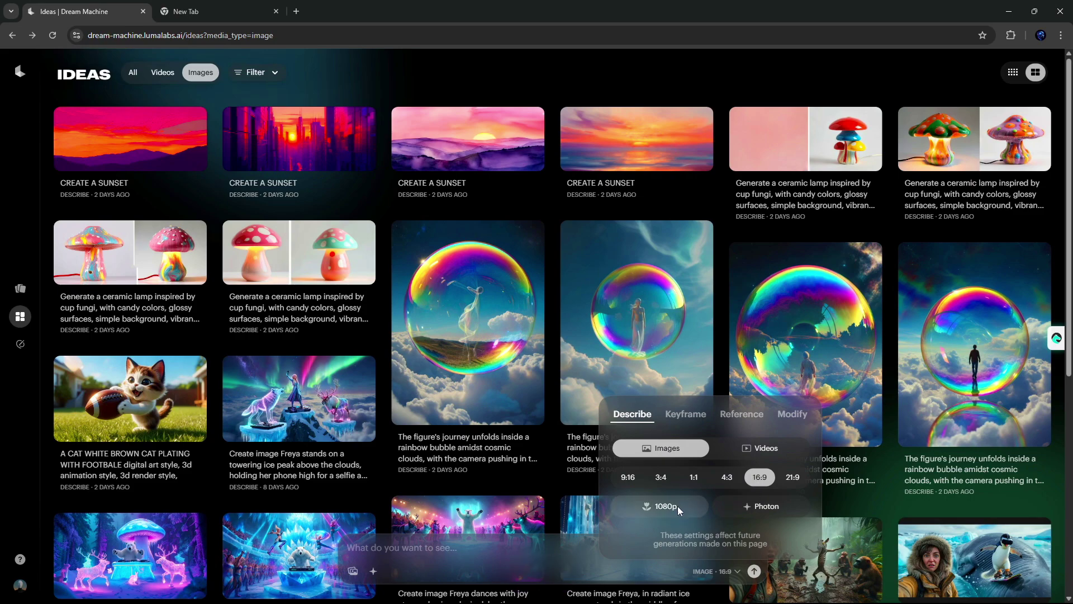
click(678, 506)
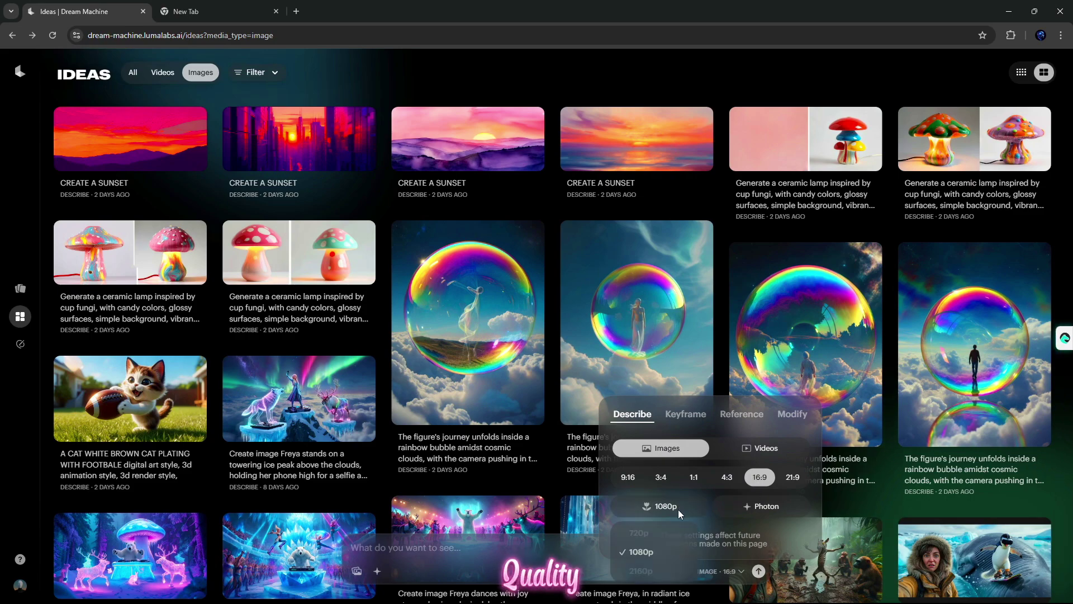
click(653, 552)
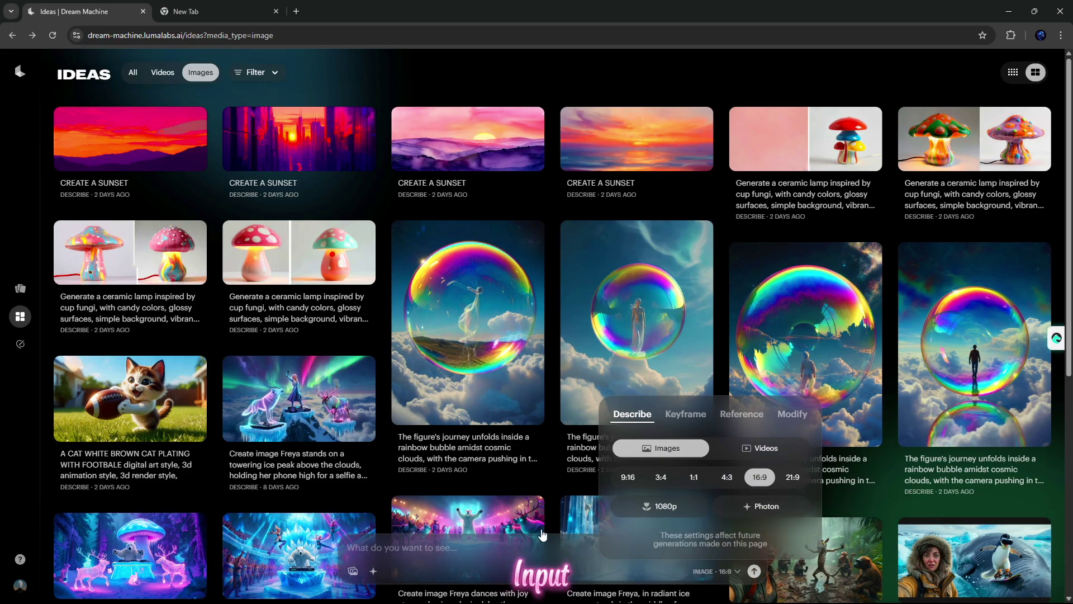
Paste the jungle explorer prompt, generate the image and open it.
click(428, 540)
text(In a vibrant jungle scene, a stationary camera captures a captivating moment. An intrepid explorer boy, caught mid-selfie, stands at the center, his face shifting from astonishment to delighted perplexity. Behind him, an elephant-giraffe hybrid (elephant body, giraffe neck) performs a comical tap dance in the lush undergrowth. Surrounding creatures, including parrots and toucans, join in with rhythmic wing flaps and playful squawks to a silent jungle melody. One parrot imitates the hybrid's steps, while a toucan executes a graceful twirl. The jungle canopy gently rustles in the humid breeze. The scene is bathed in dynamic cinematic light, with subtle camera vibrations adding a touch of authenticity, capturing the whimsical and lively atmosphere. All characters remain in their original positions within the horizontal frame.)
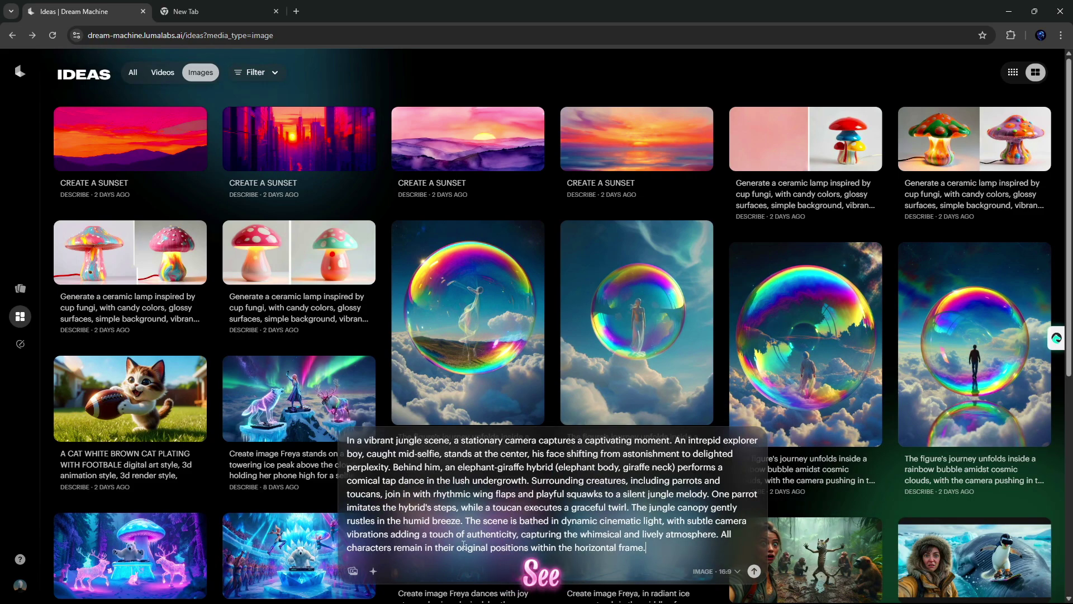
click(755, 572)
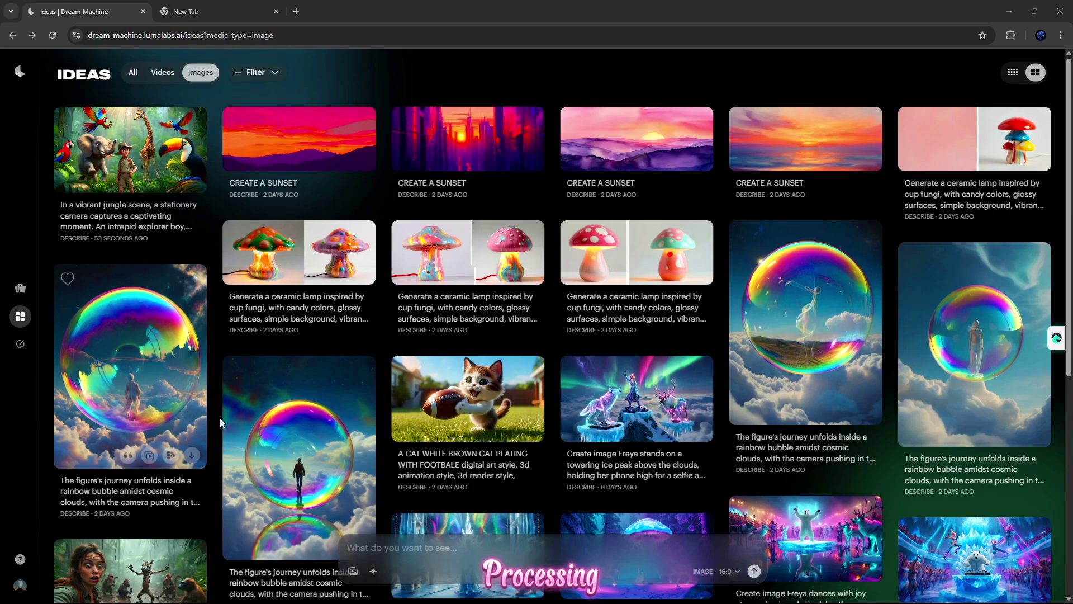
click(182, 183)
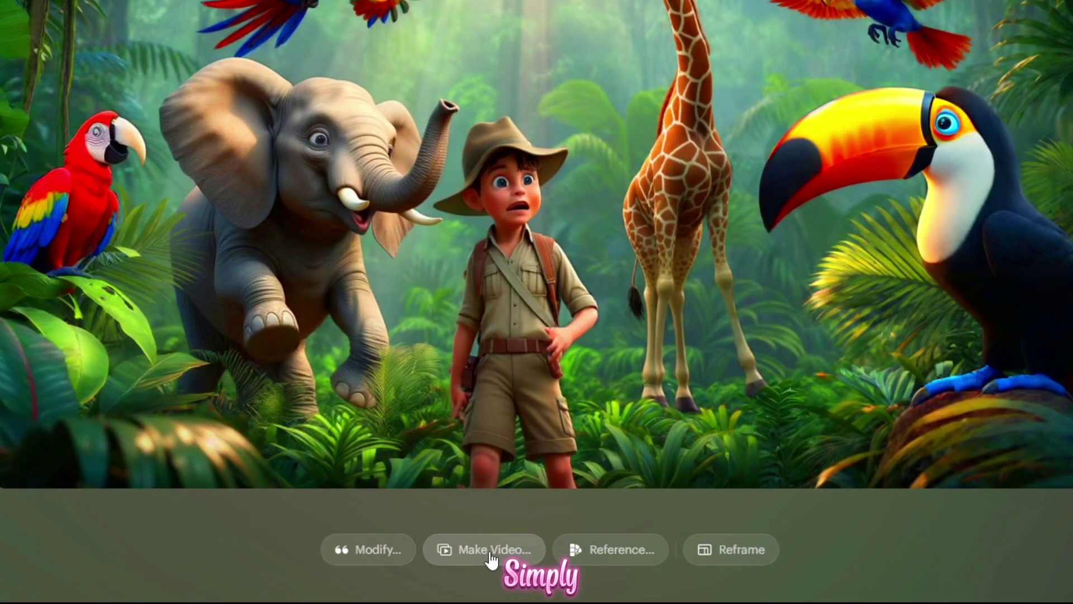
Animate the jungle image as a start frame into a 5-second 1080p video, then open it.
click(491, 551)
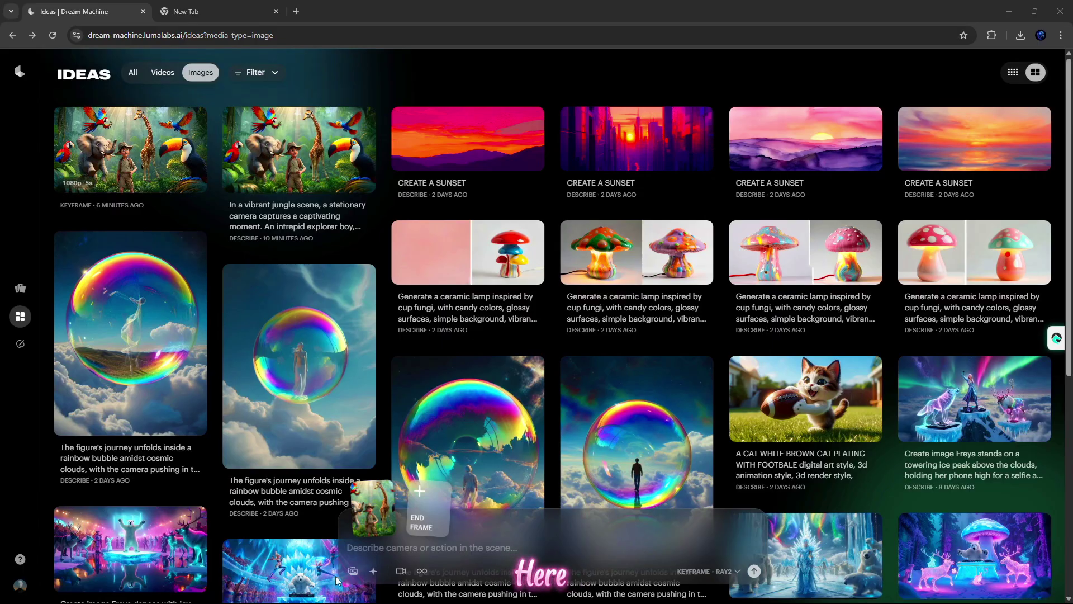
click(402, 574)
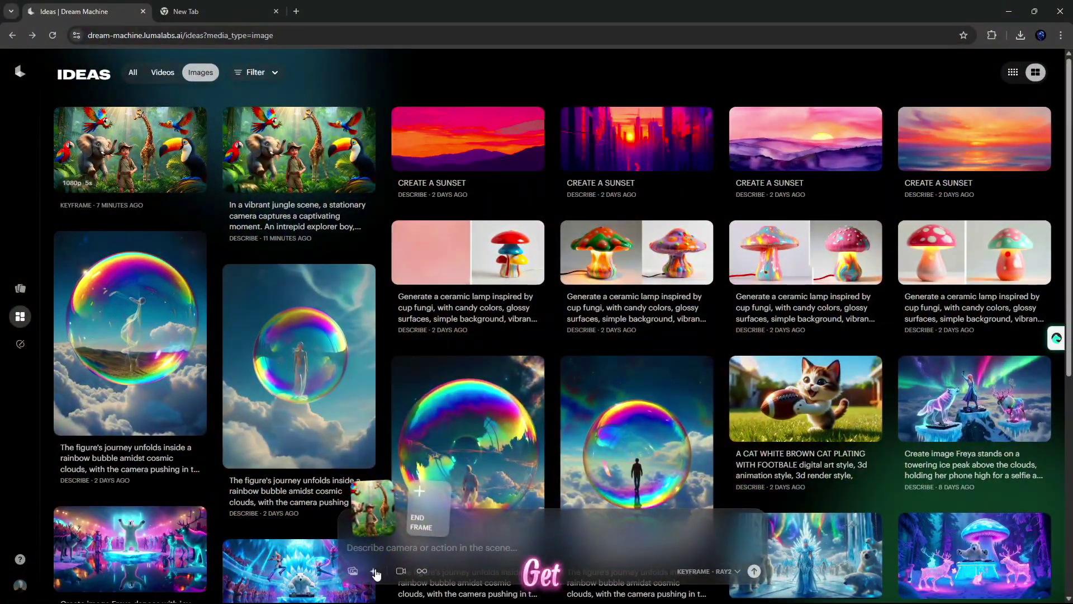
click(375, 572)
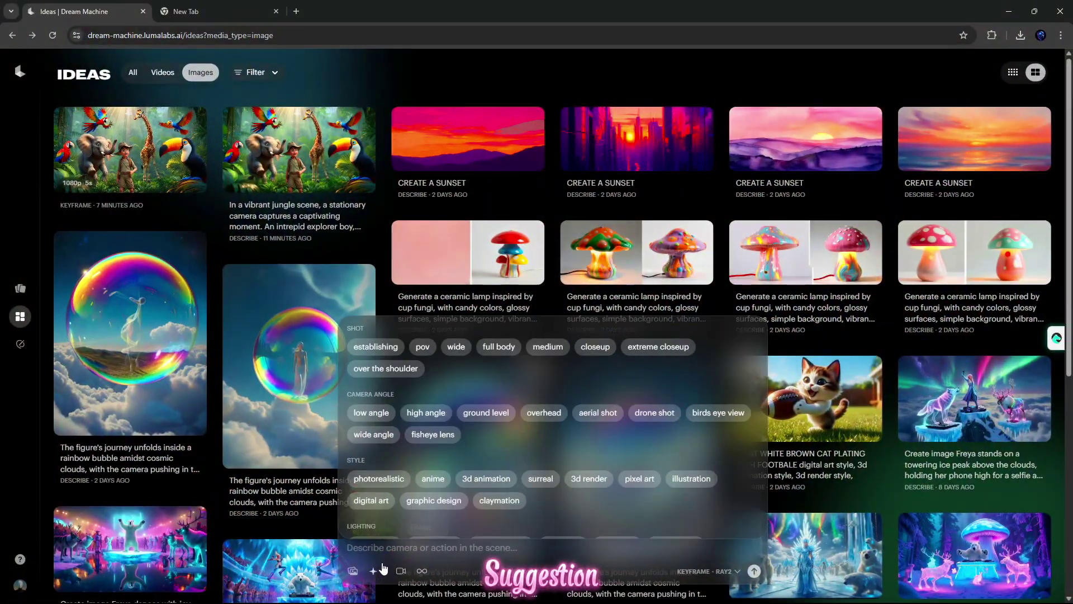
scroll(480, 478, down, 1)
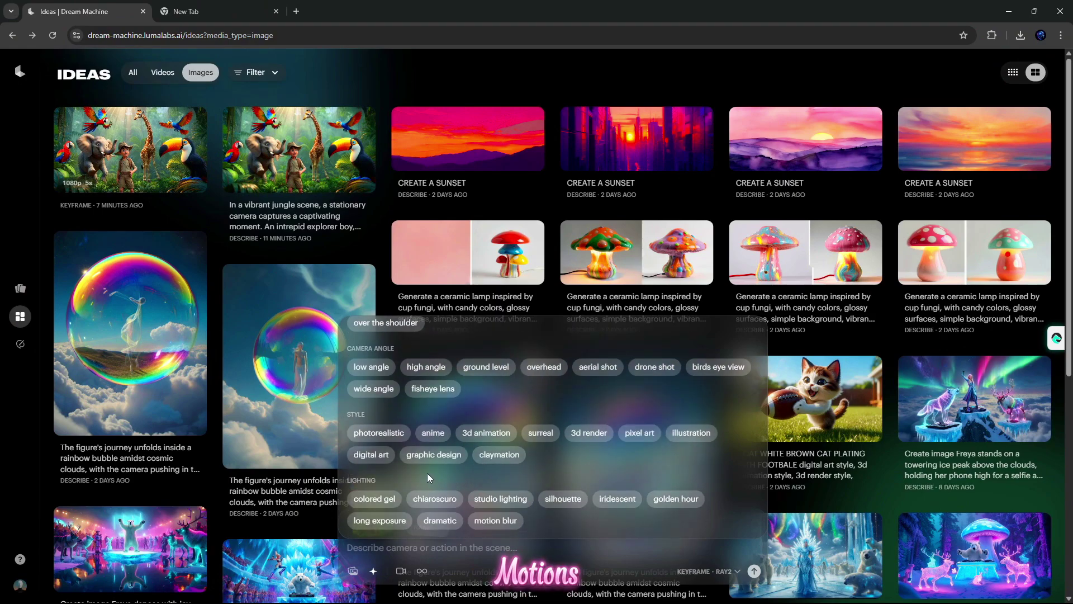
scroll(449, 470, up, 1)
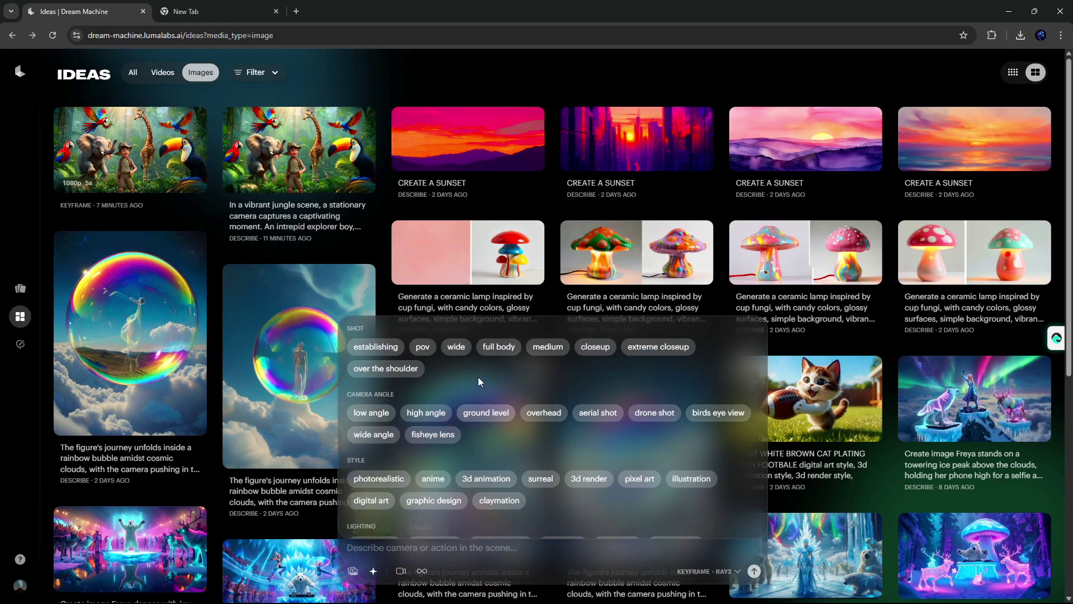
click(695, 548)
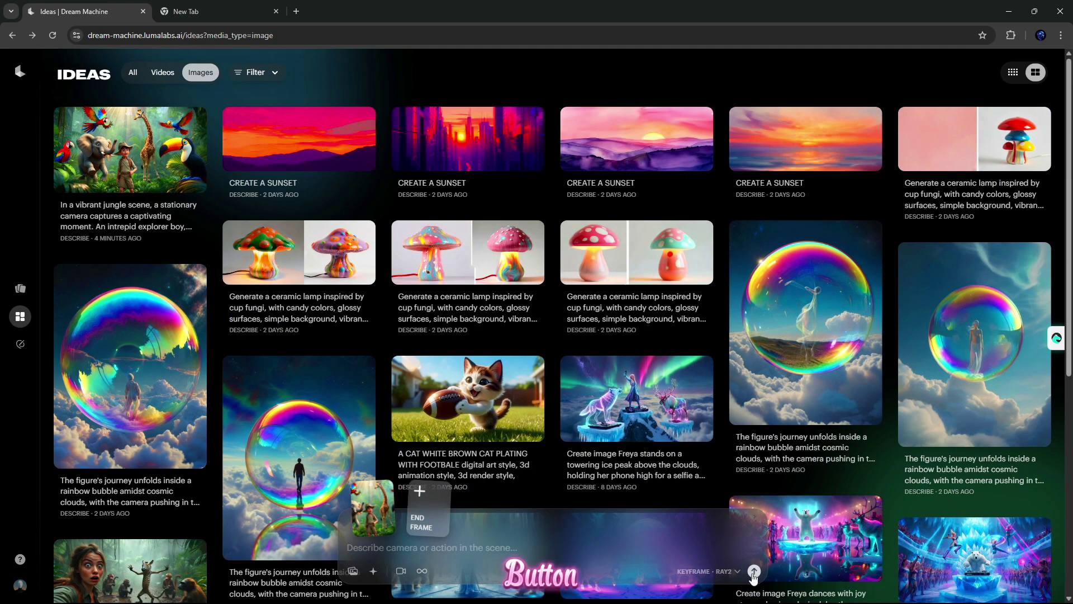
click(756, 572)
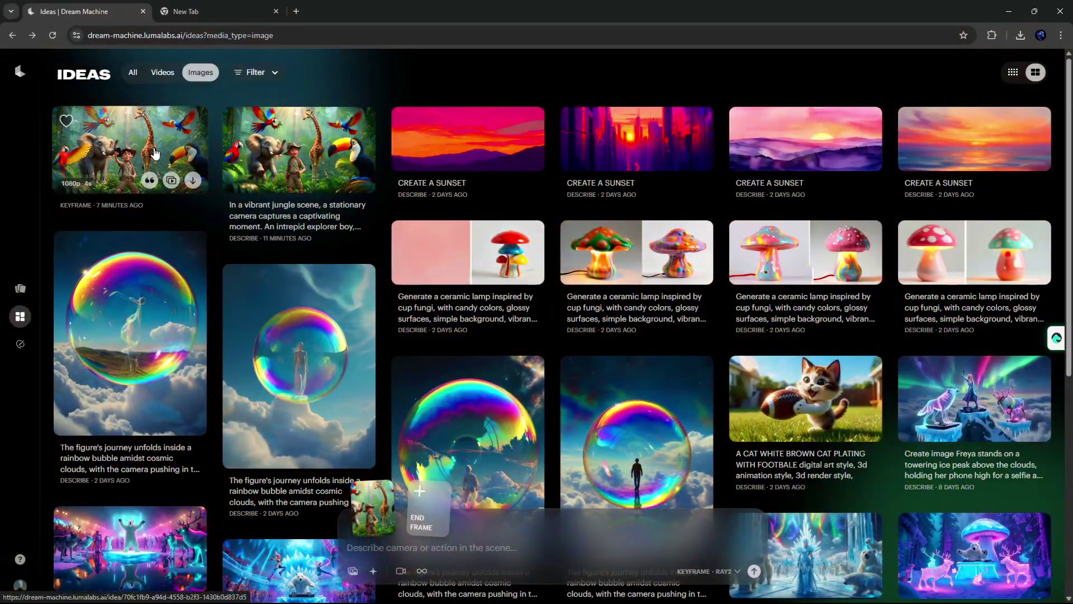
click(156, 156)
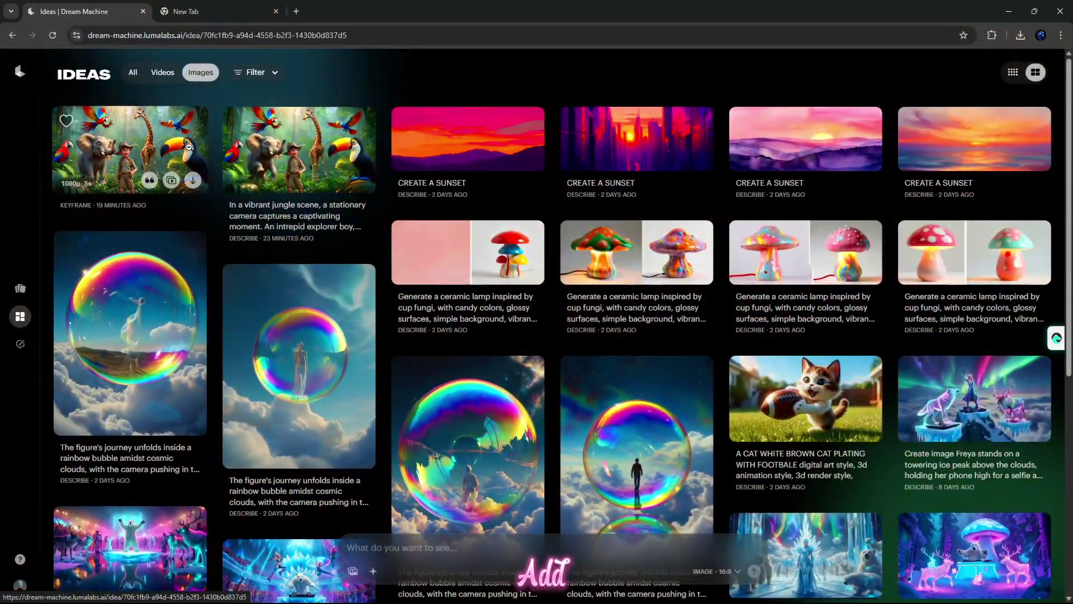
Add a jungle-sounds audio track to the explorer video.
click(186, 145)
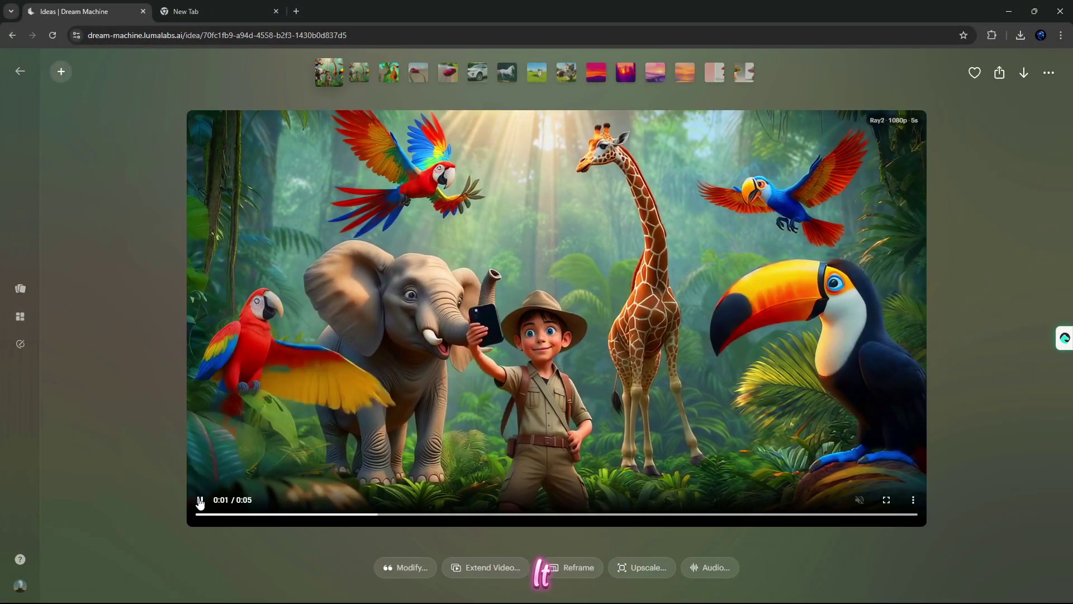
click(717, 570)
text(jungle noice)
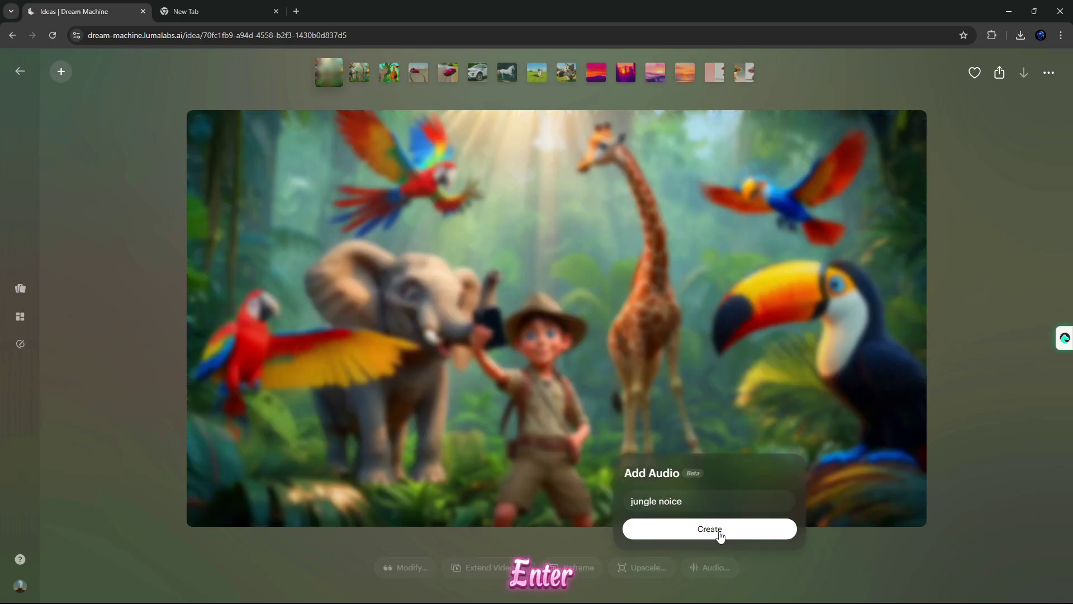
click(712, 531)
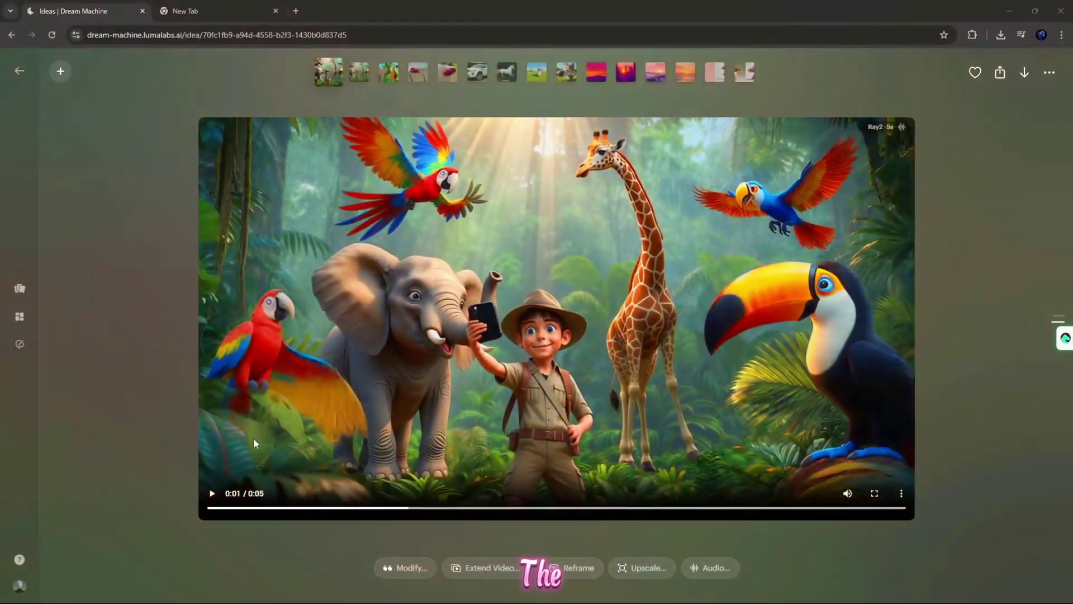
Preview the video reframed at progressively wider aspect ratios up to 16:9.
click(577, 569)
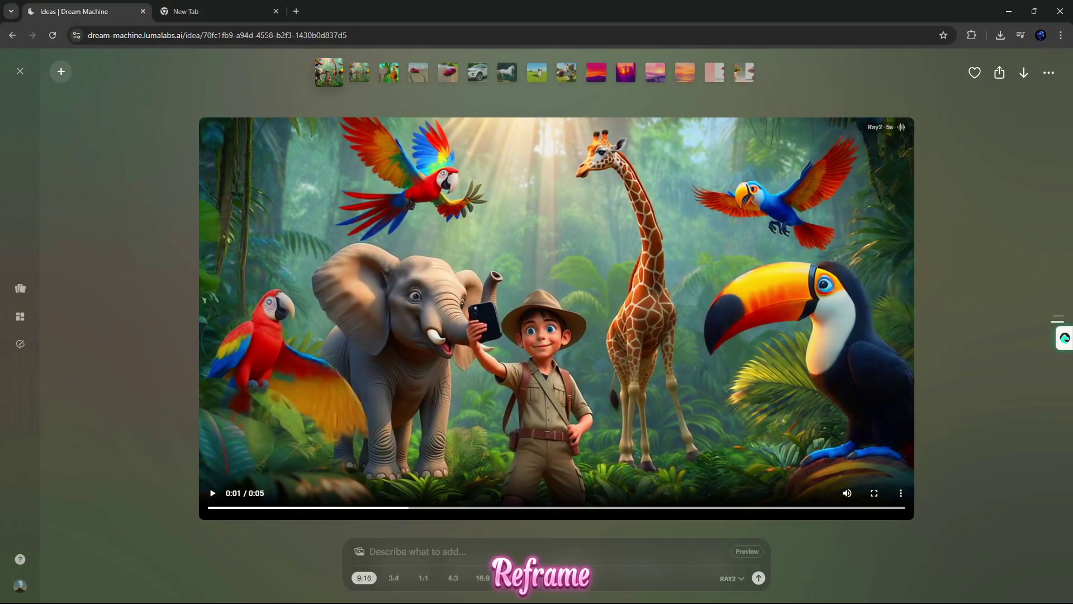
click(394, 578)
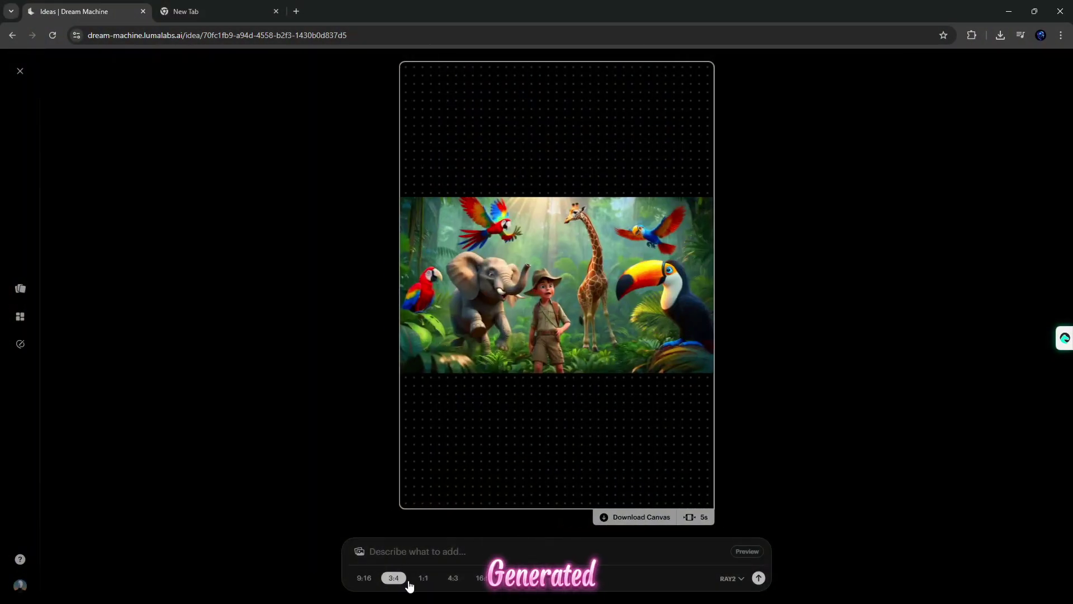
click(452, 578)
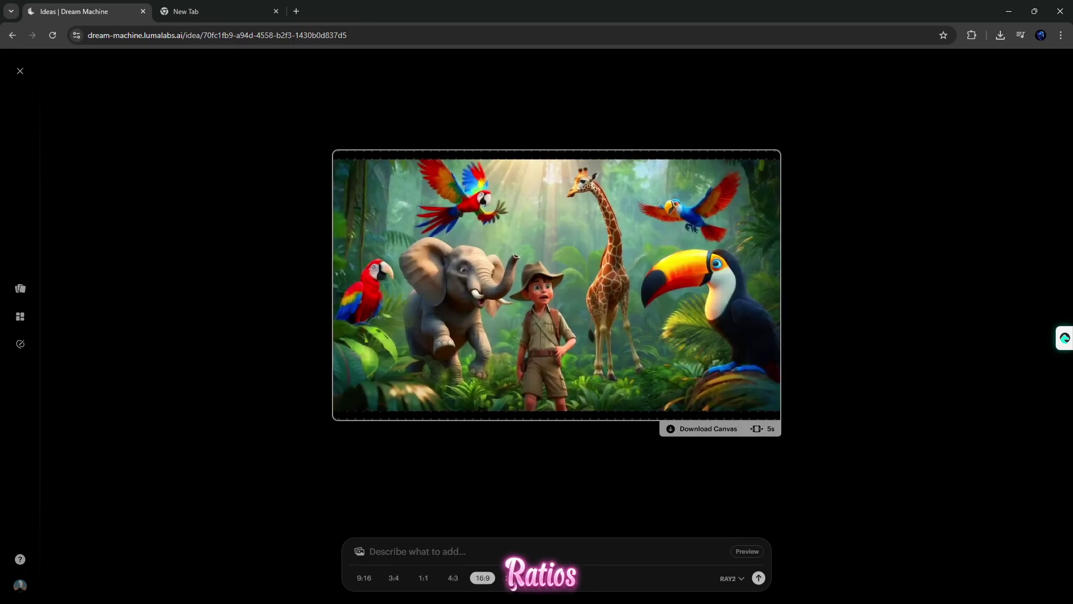
click(510, 577)
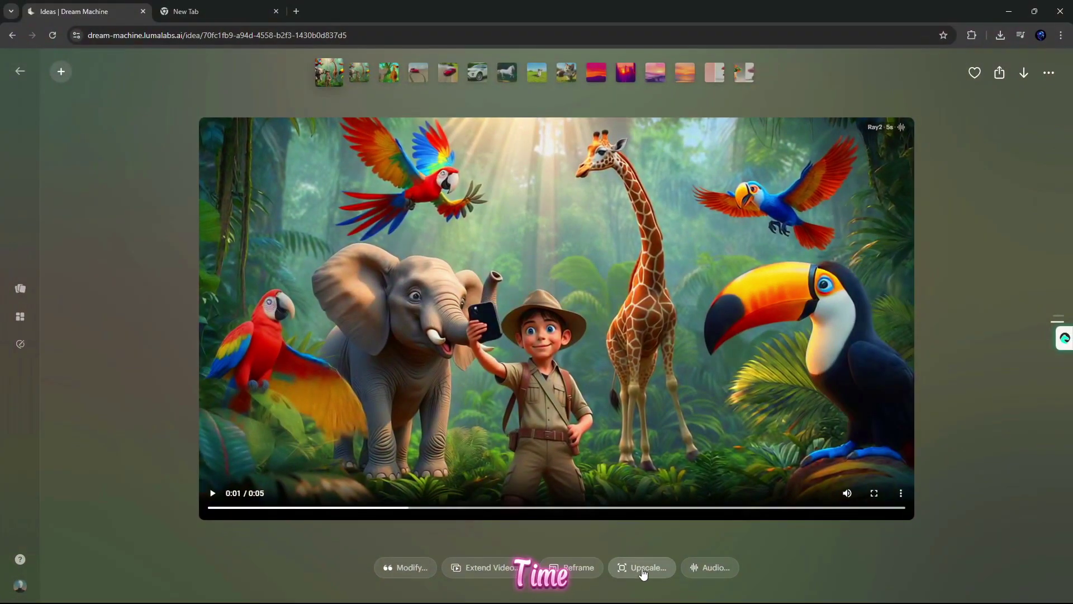
Upscale the jungle explorer video to 4K.
click(638, 573)
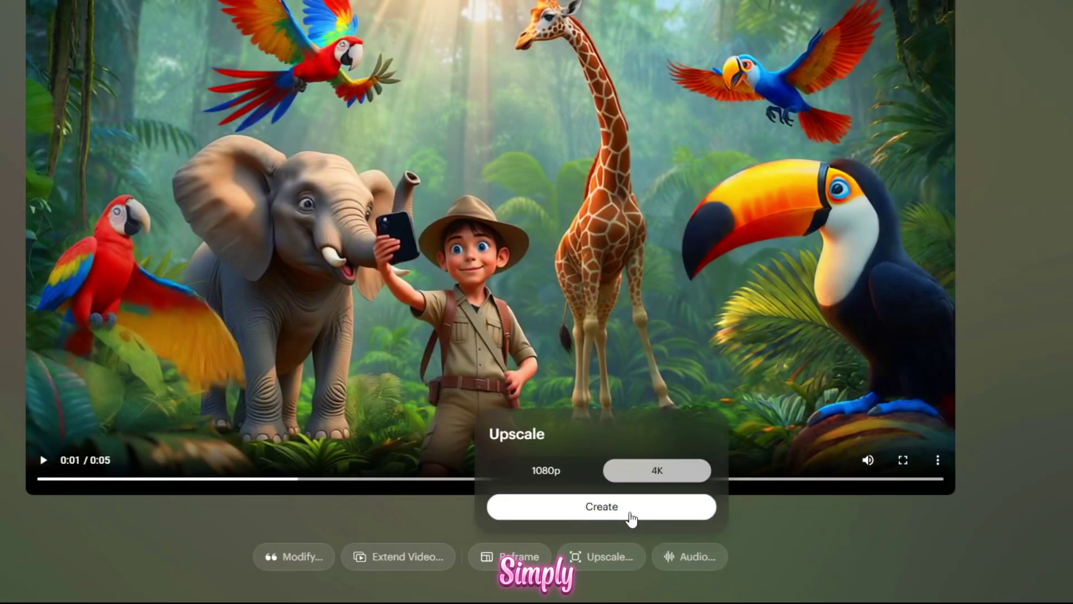
click(630, 513)
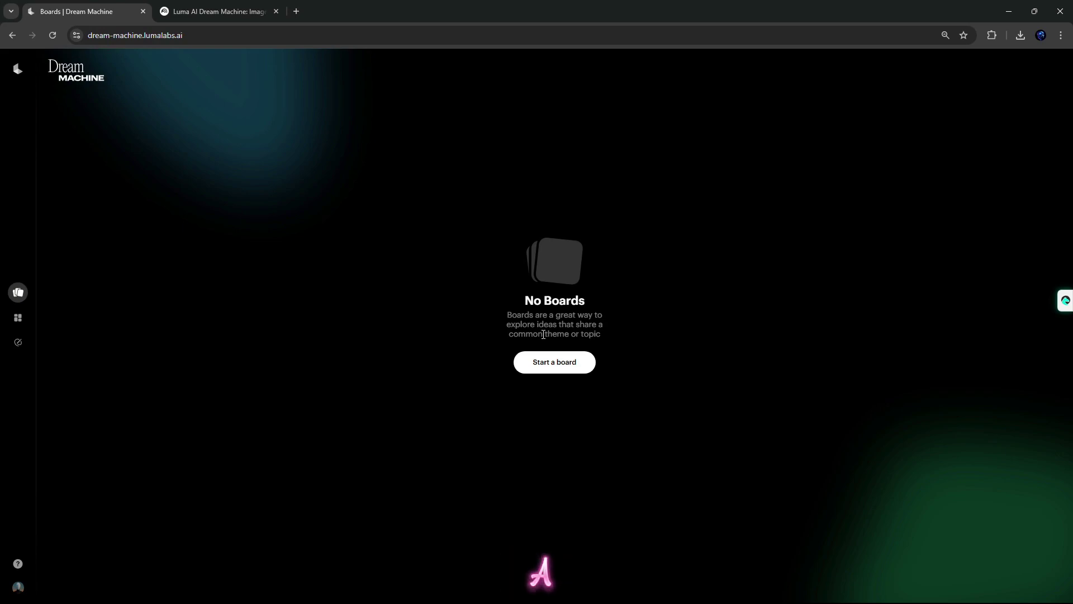
Start a new board and submit the New York portrait prompt.
click(555, 363)
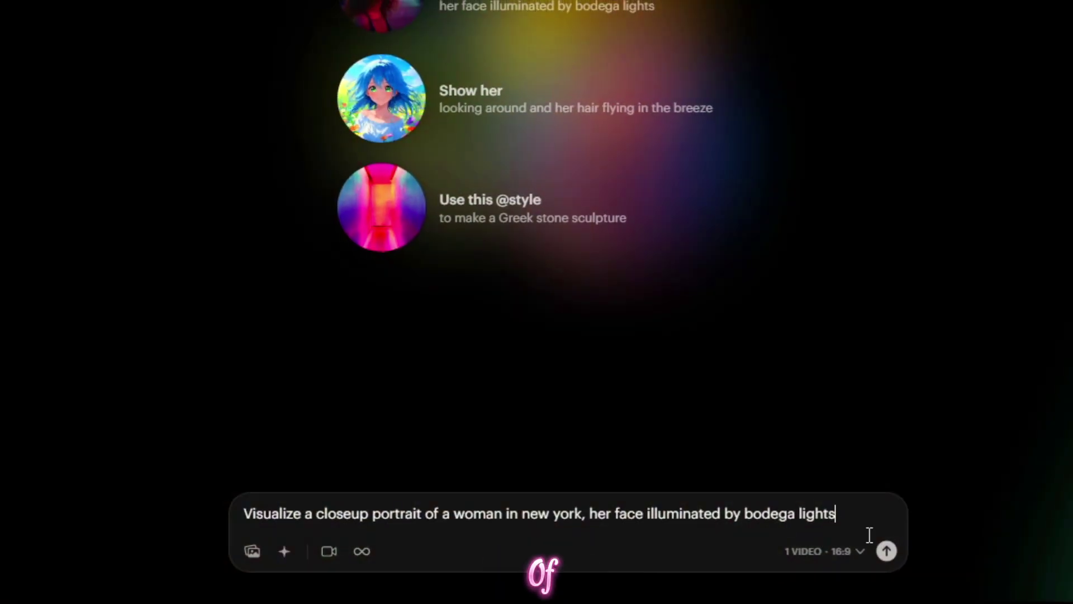
click(886, 552)
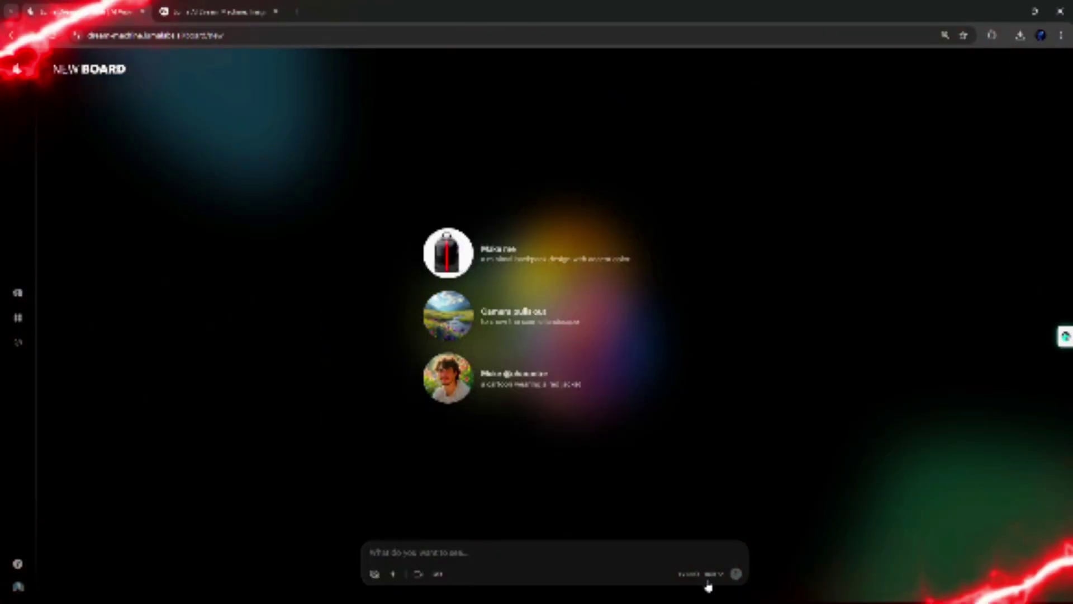
Switch to Image 16:9 and generate 'Show her looking around and her hair flying in the breeze'.
click(703, 574)
click(665, 466)
click(434, 553)
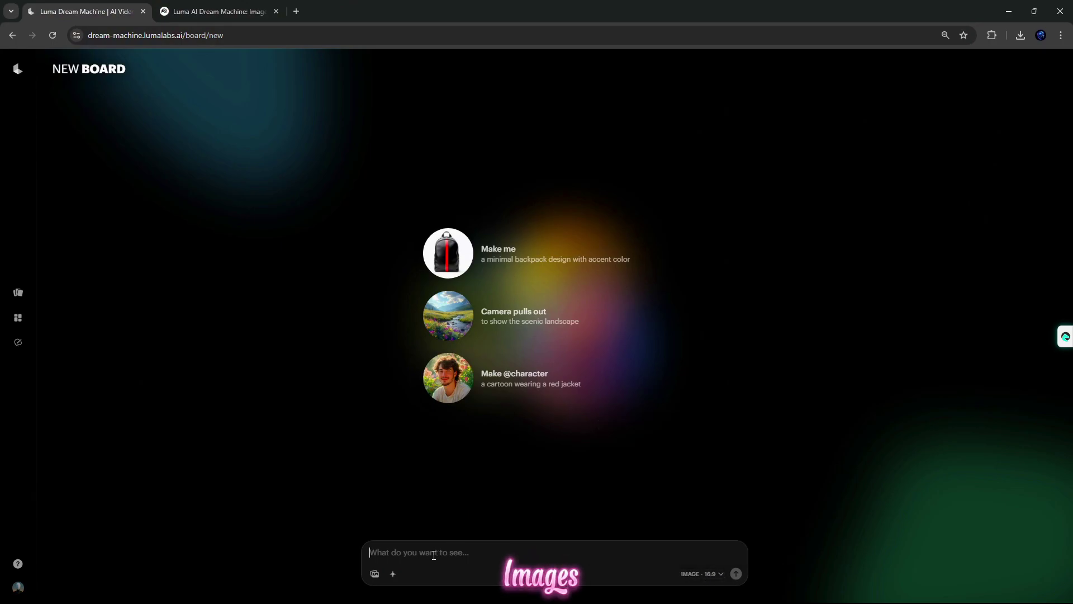
text(Show her looking around and her hair flying in the breeze)
click(735, 574)
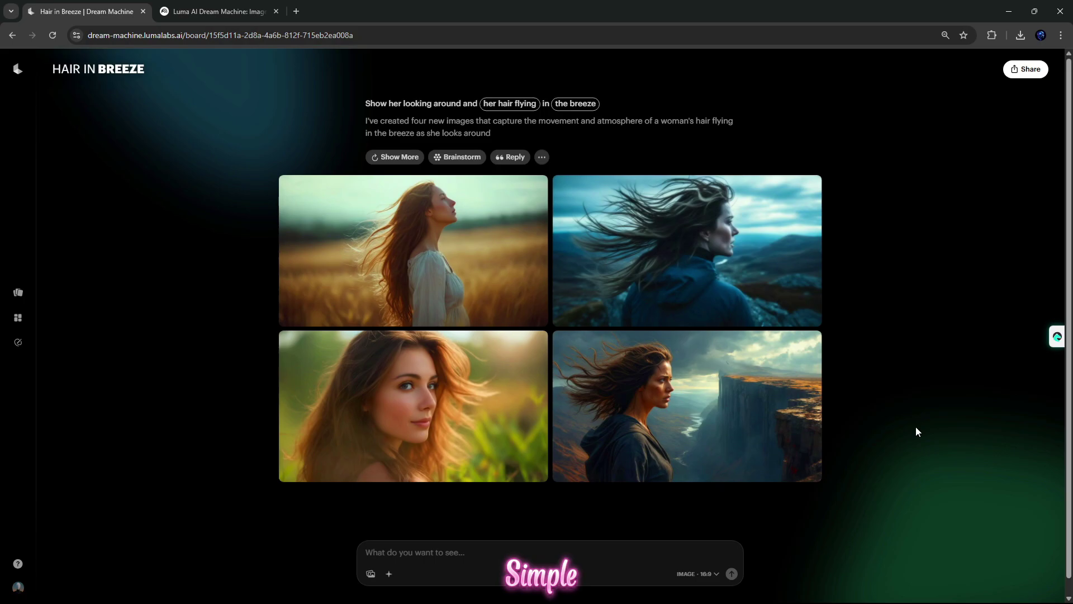
mouse_move(414, 250)
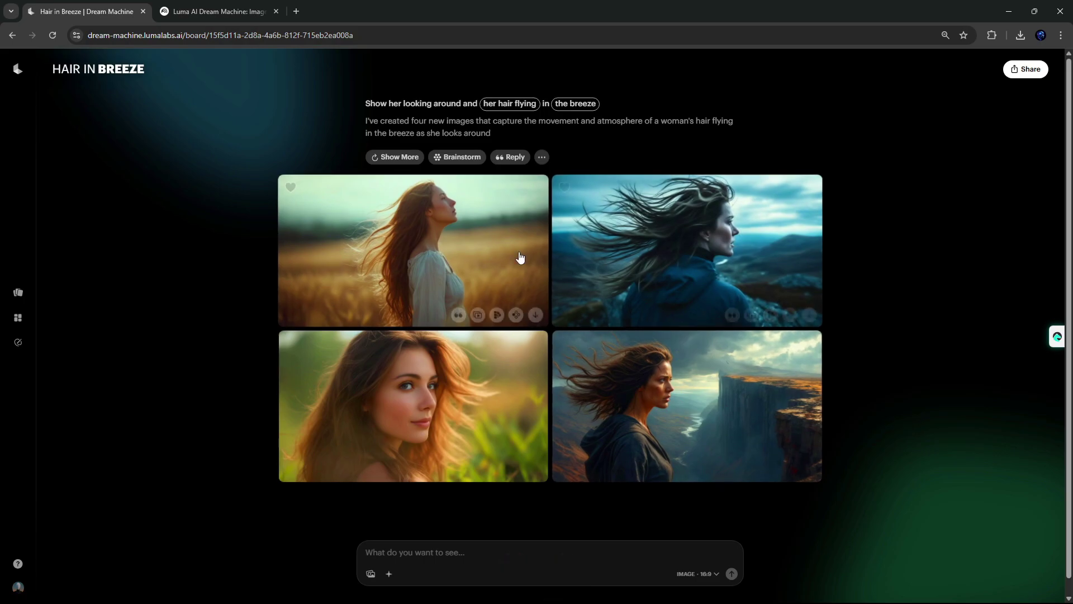
View the wheat-field, cliff-top, stormy mountain and sunlit close-up images full size.
click(520, 256)
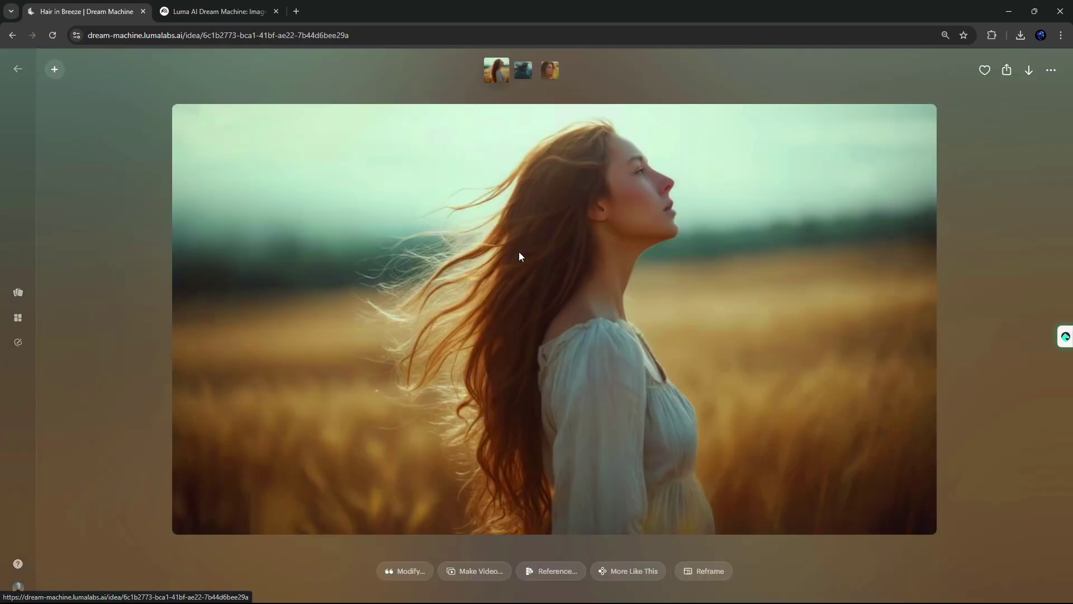
click(1003, 304)
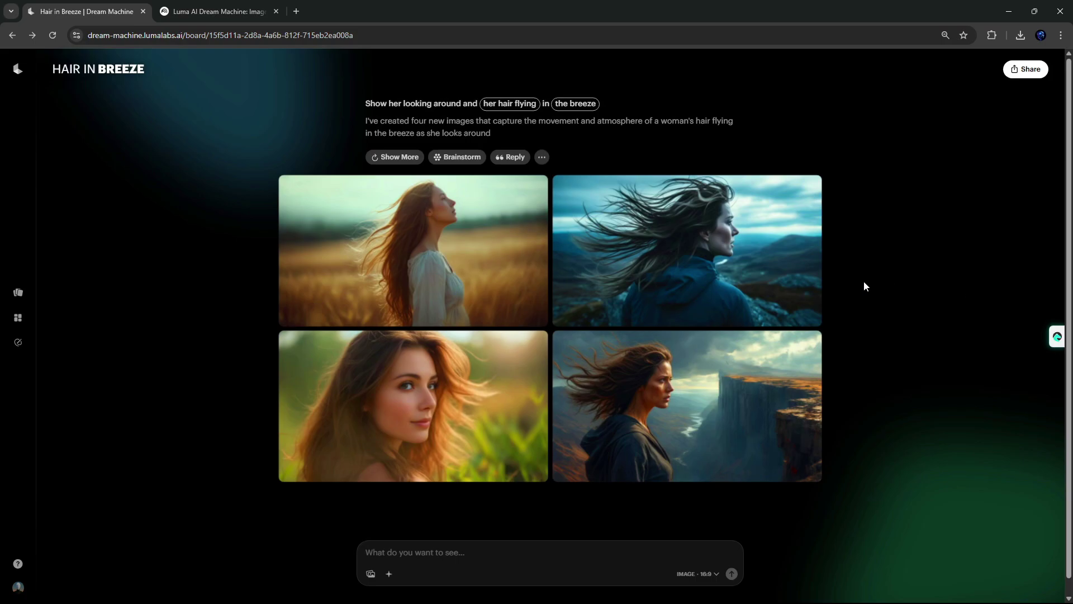
click(786, 382)
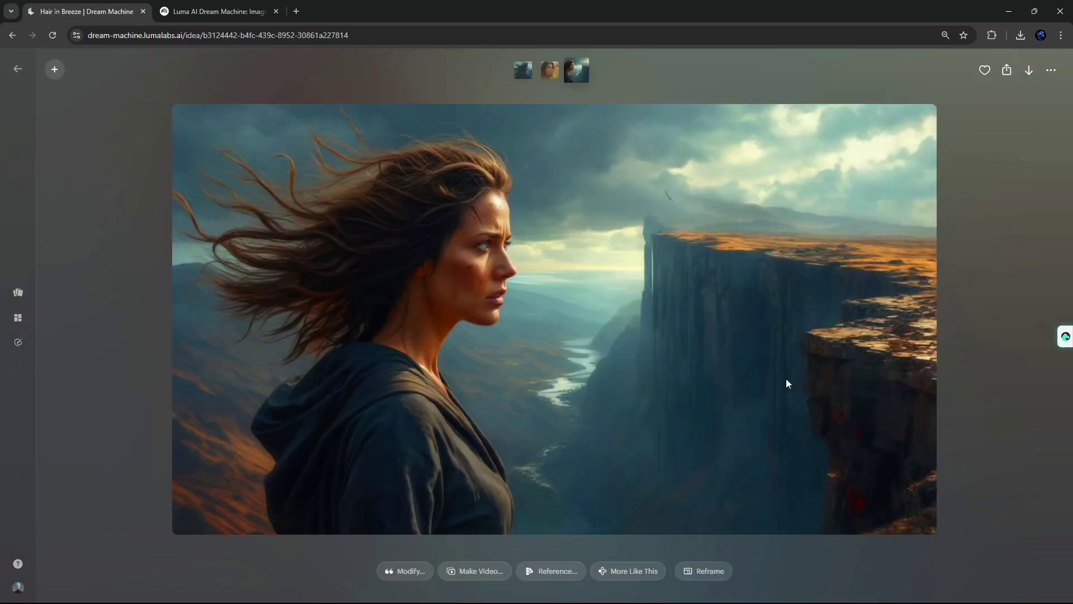
click(1004, 259)
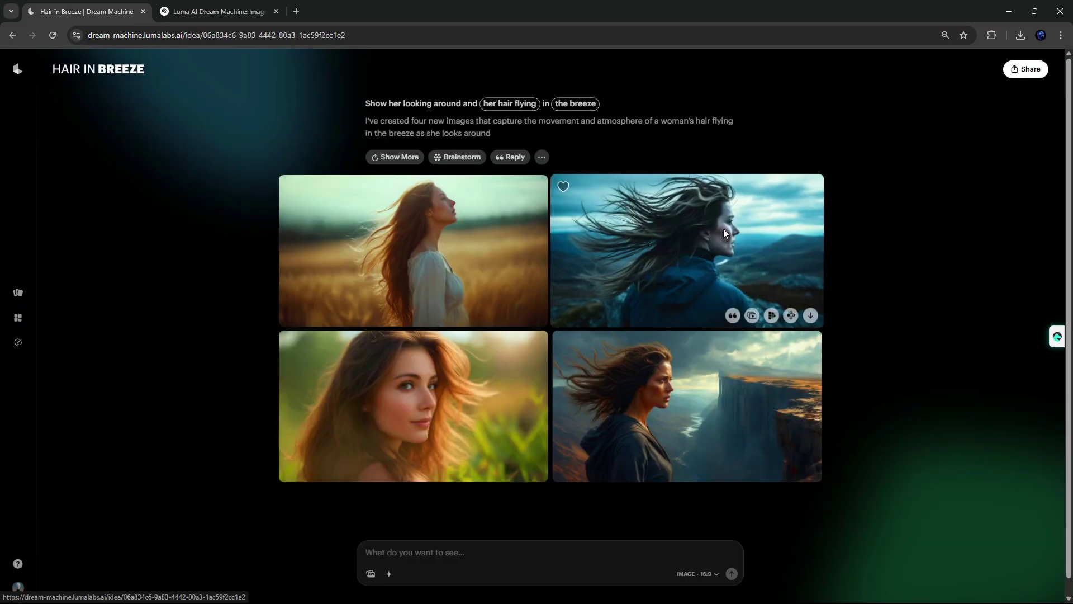
click(789, 251)
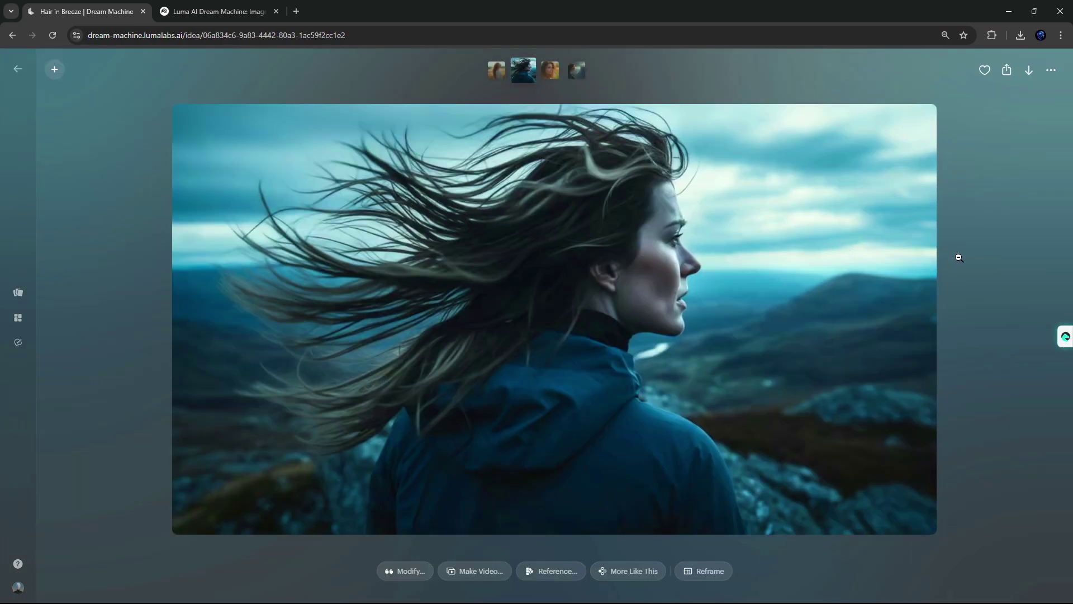
click(998, 255)
click(409, 406)
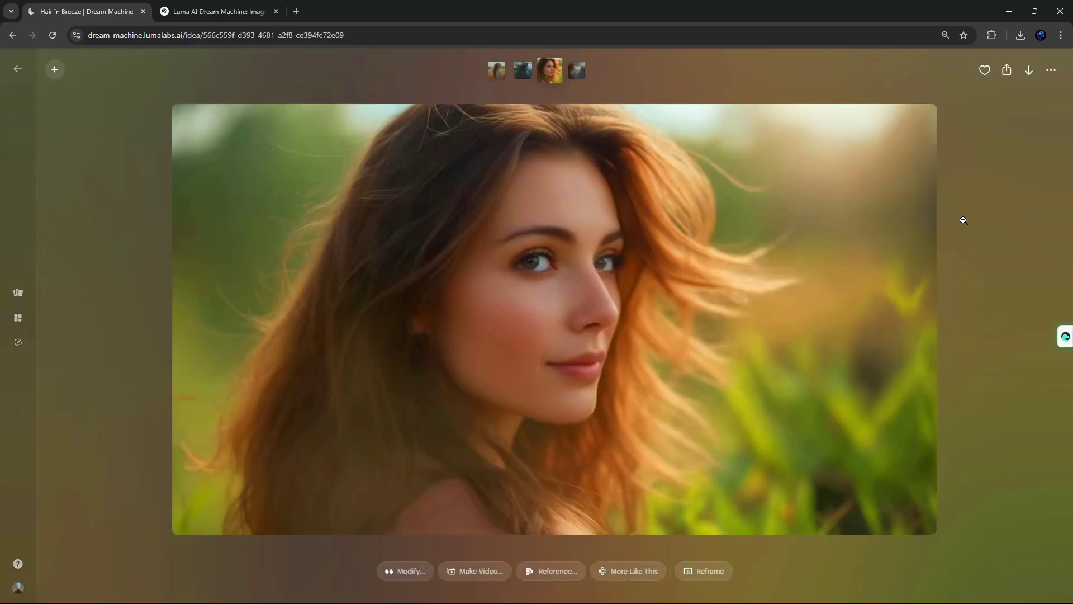
Reopen the cliff-top woman image and use it as the video start frame.
click(965, 230)
click(574, 399)
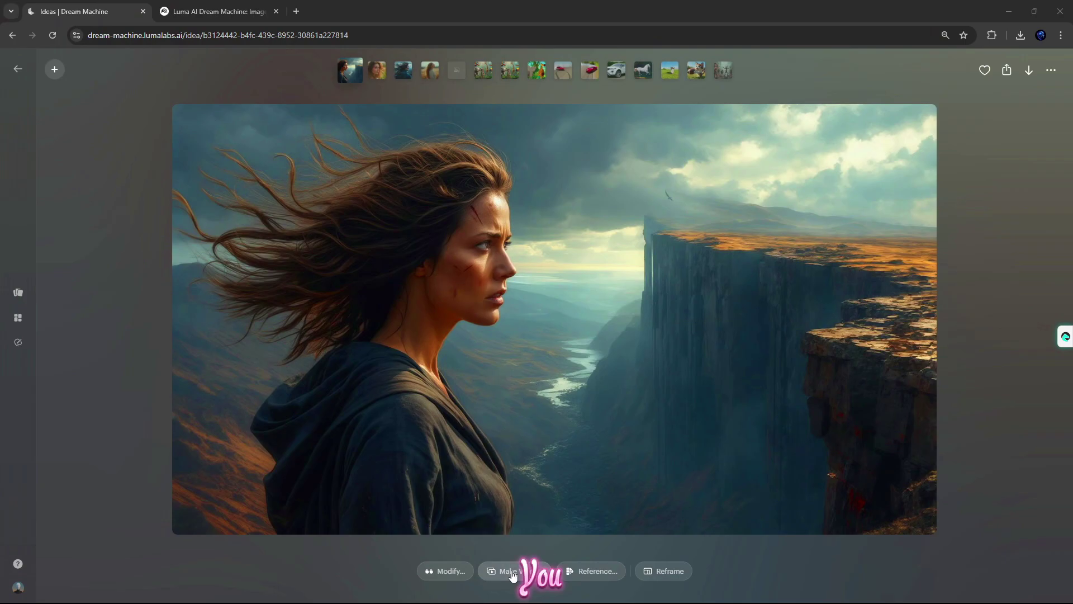
click(511, 572)
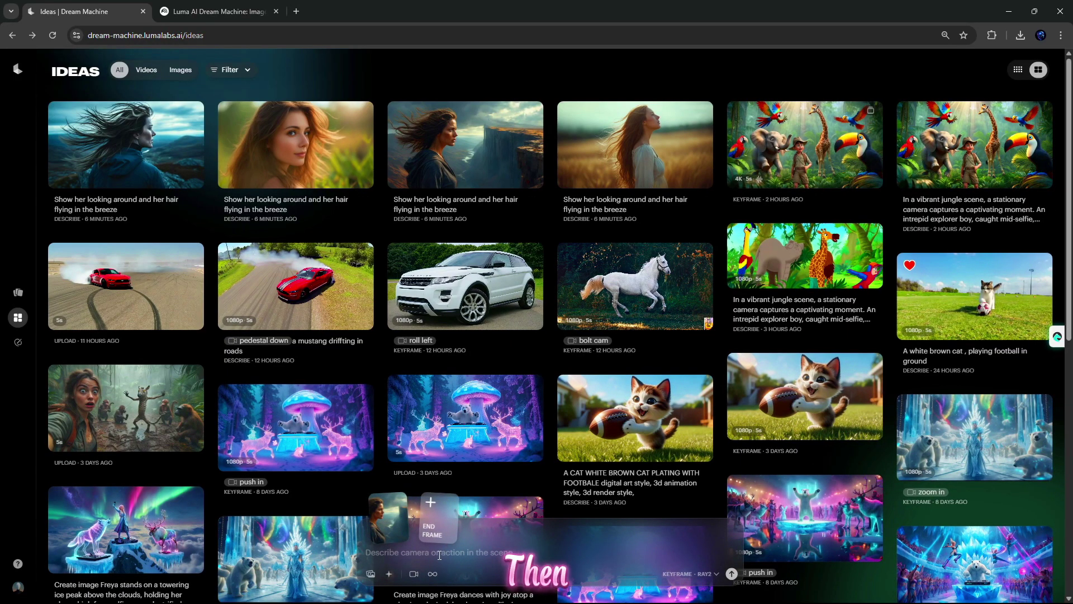
Generate a Tilt Up camera-motion video and open the finished clip.
click(459, 555)
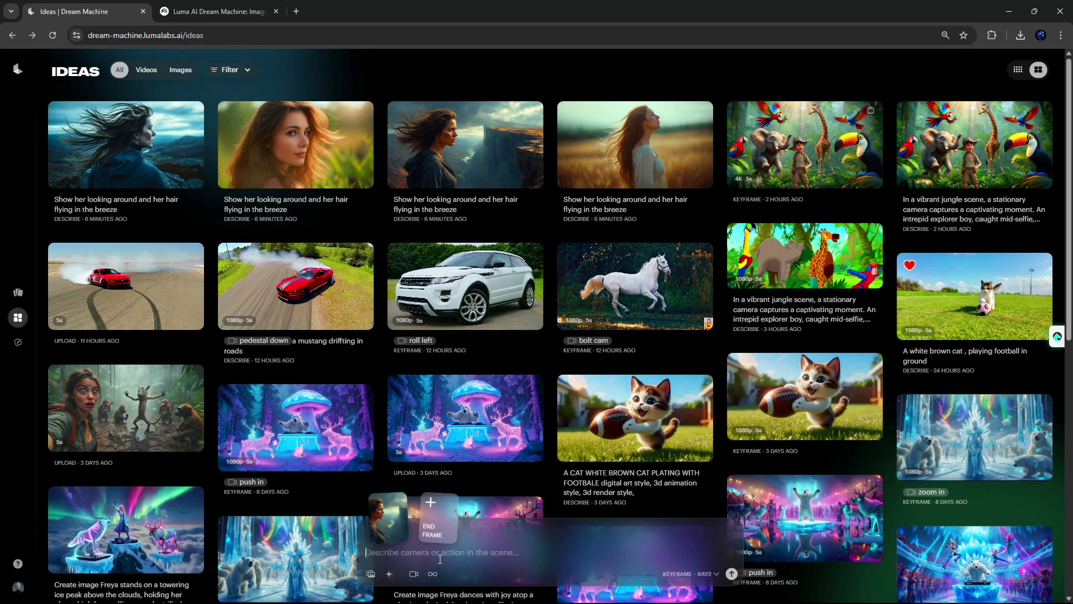
click(413, 574)
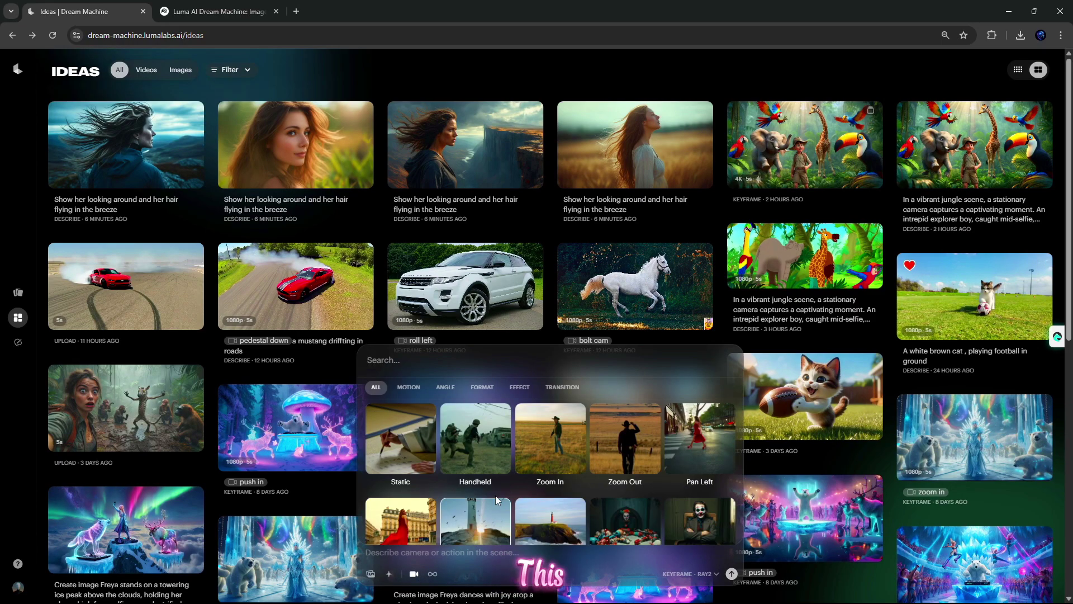
click(688, 438)
key(Return)
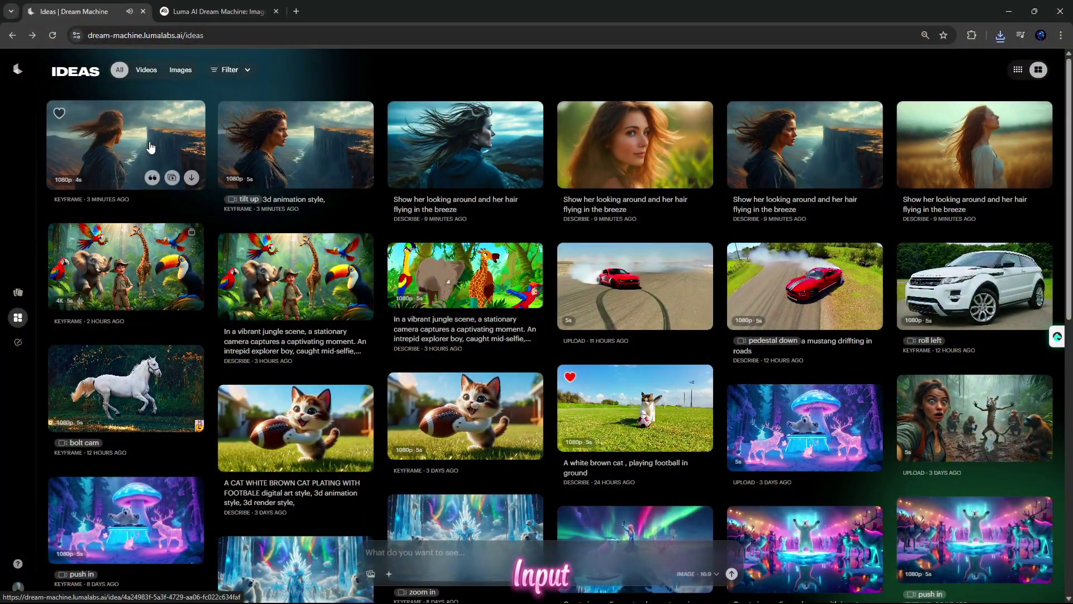
click(169, 160)
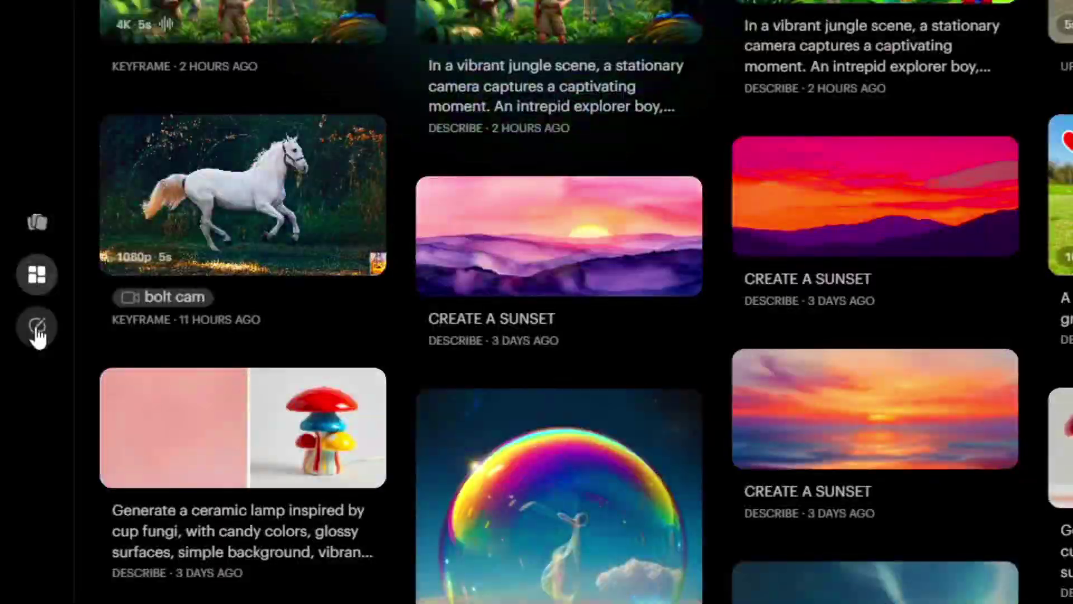
In the Editor, browse the jungle explorer, cartoon jungle, Range Rover, soccer-cat and football-cat creations.
click(22, 345)
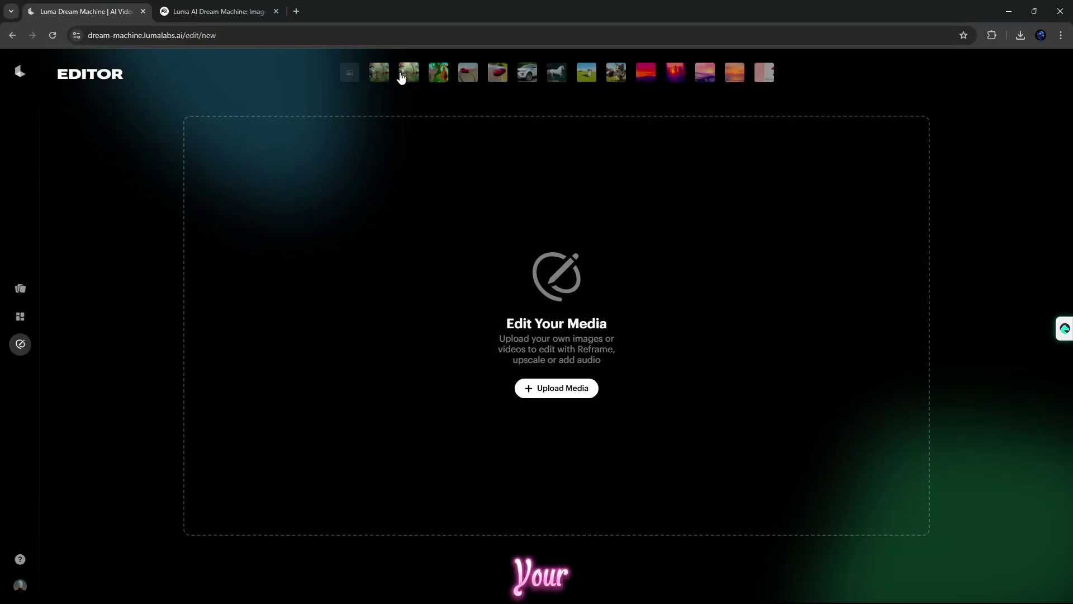
click(402, 75)
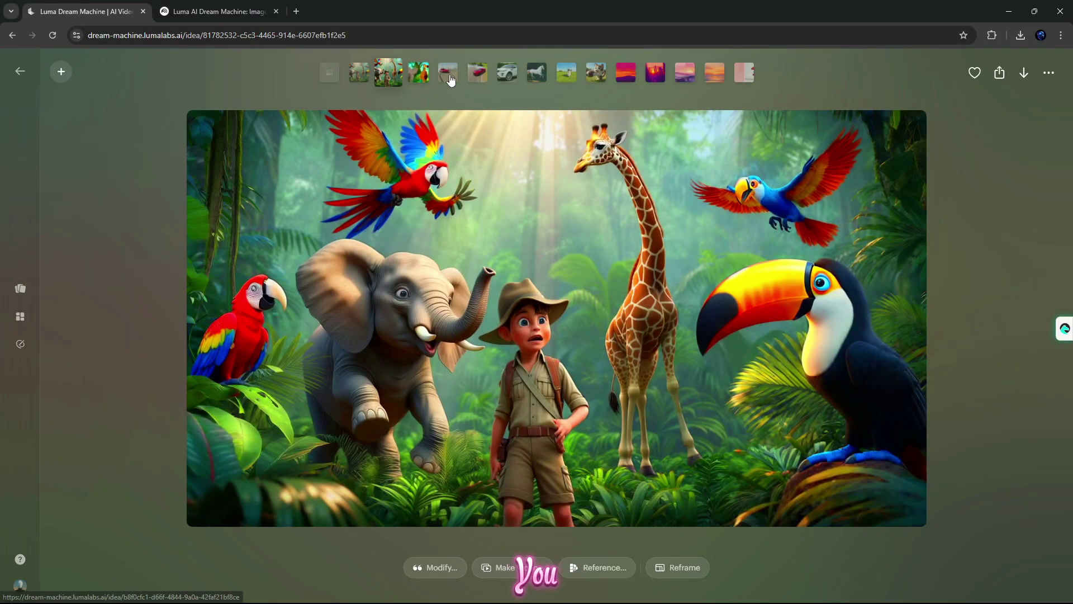
click(448, 73)
click(507, 73)
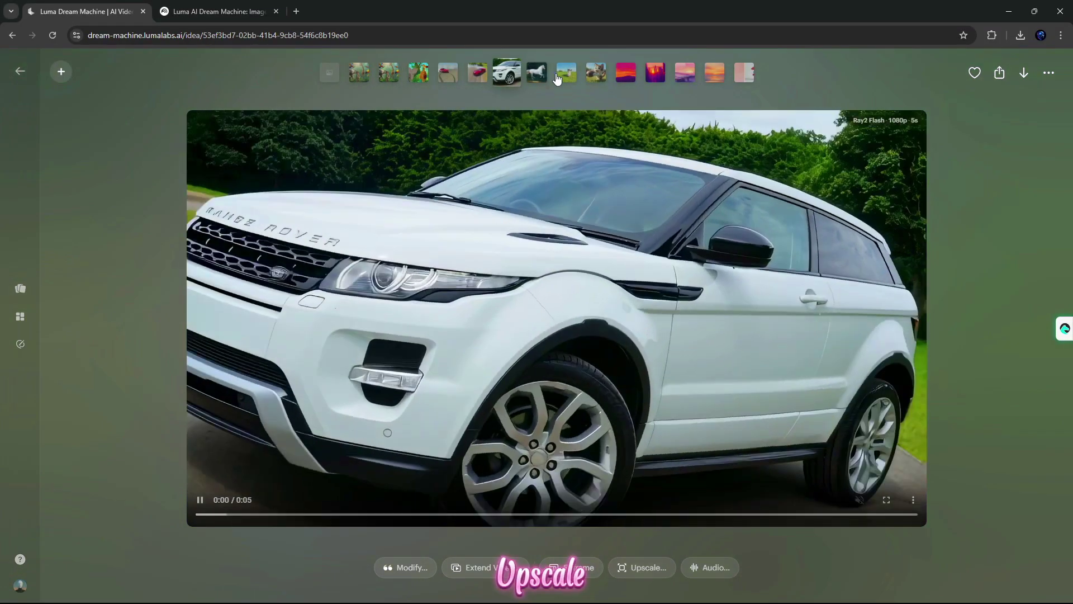
click(560, 74)
click(579, 74)
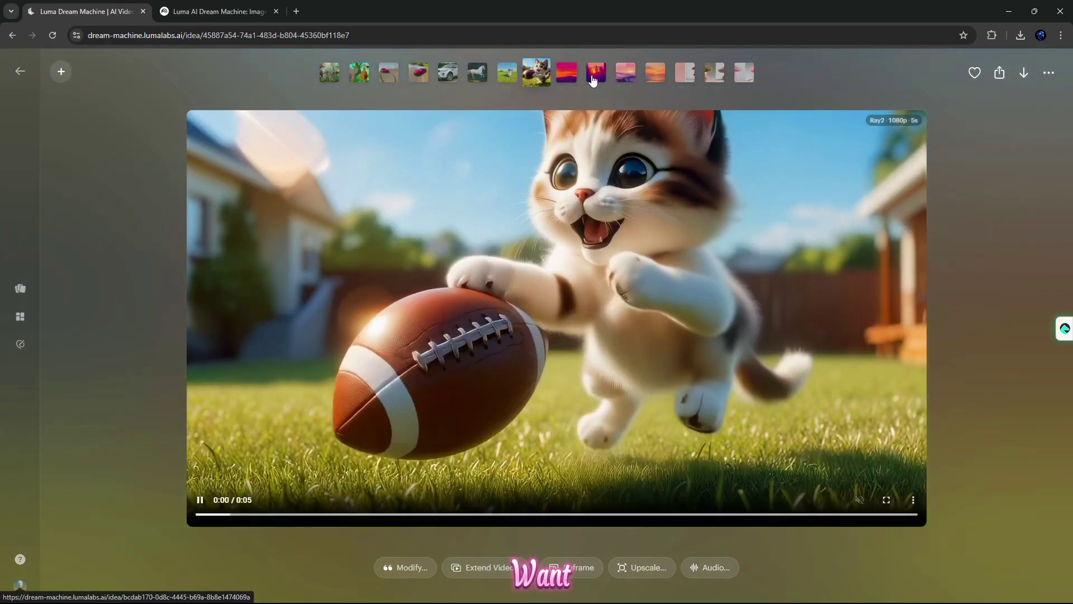